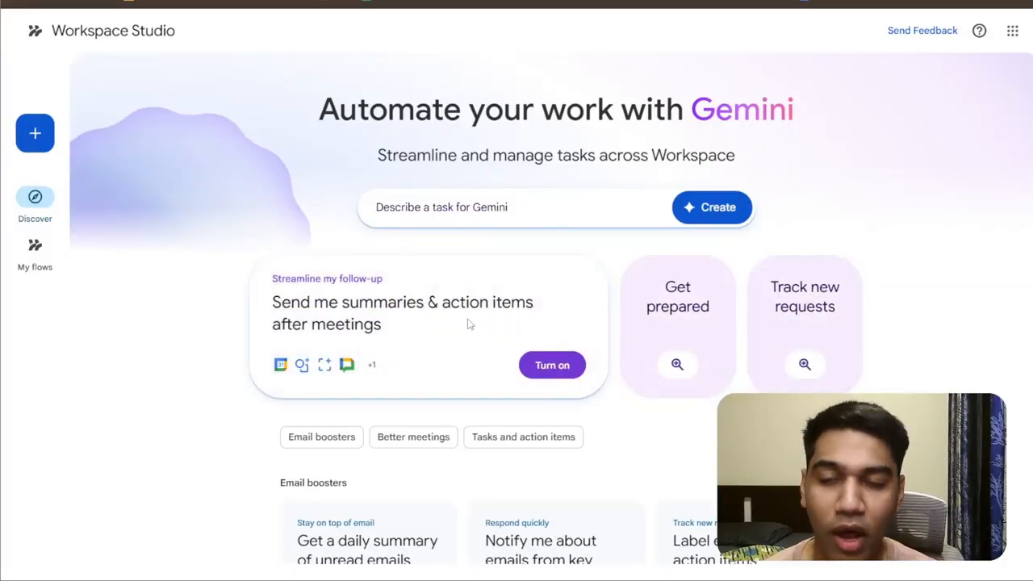
Step: Have Gemini create a flow from the task description "summarize all my emails from yesterday"
left_click(495, 223)
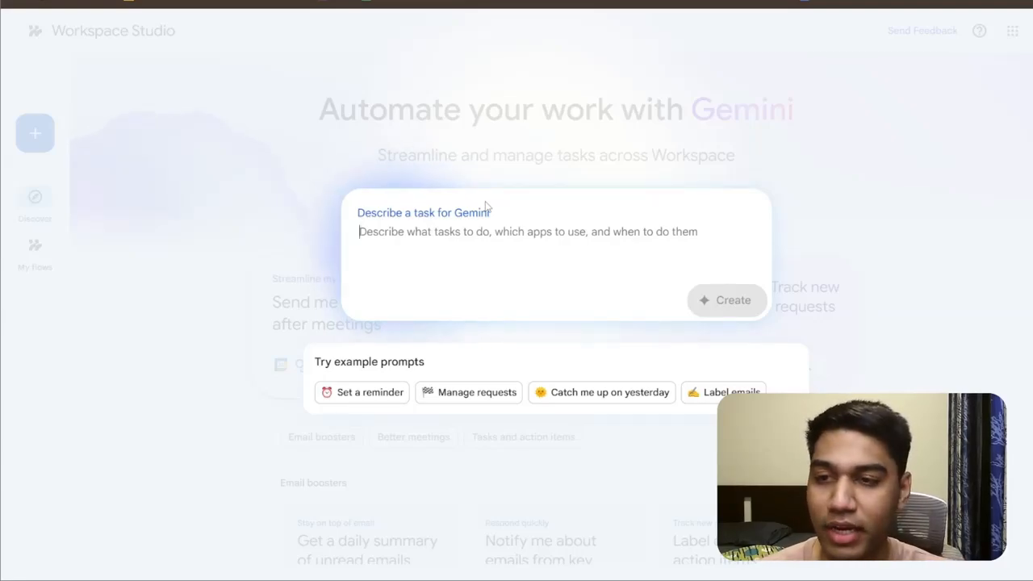
type("summ")
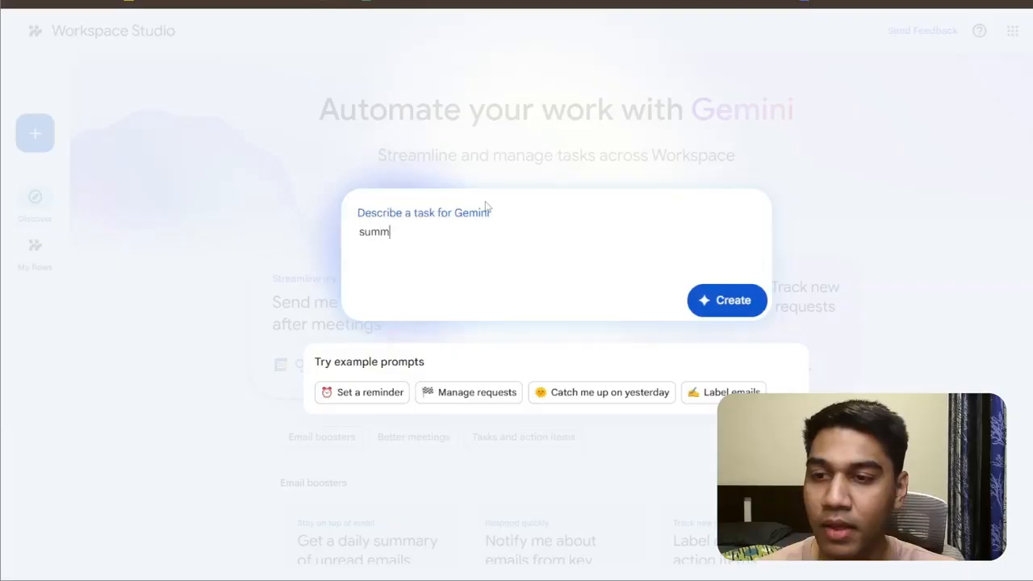
type("arize all my ")
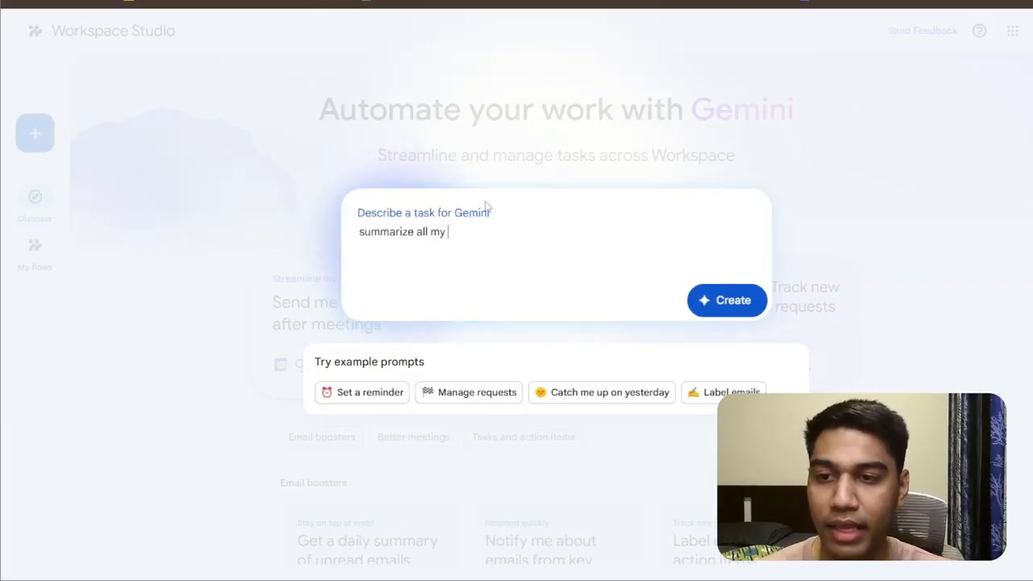
type("emails from yesterday")
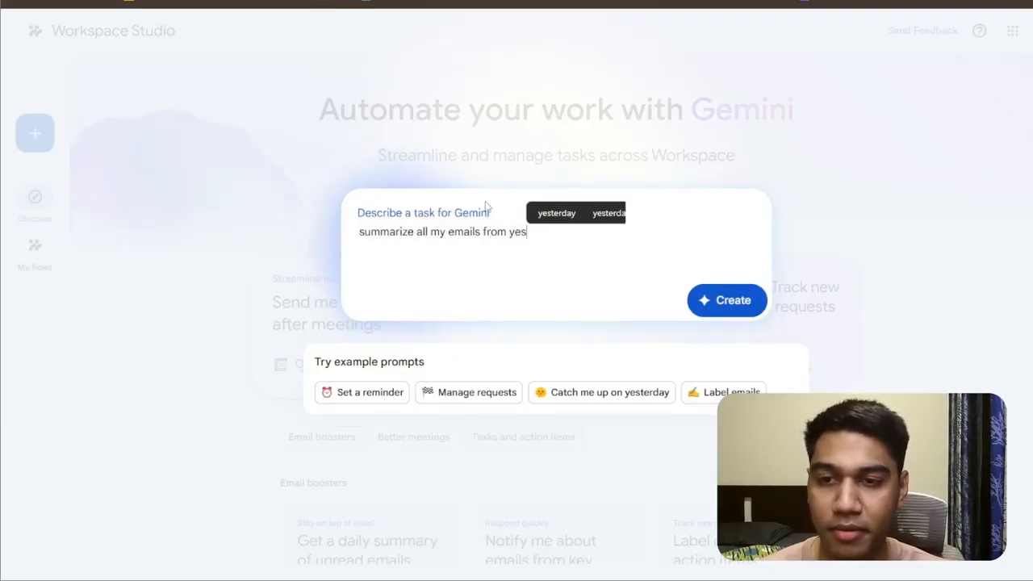
key("Return")
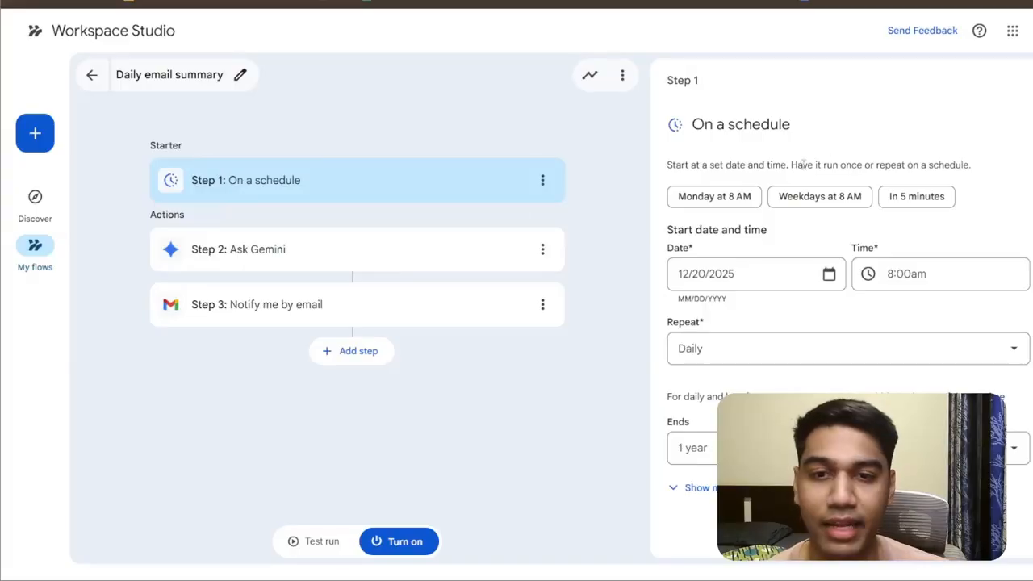
Step: Set the flow's schedule to start Monday at 8 AM, repeat daily and end after 1 week
left_click(721, 200)
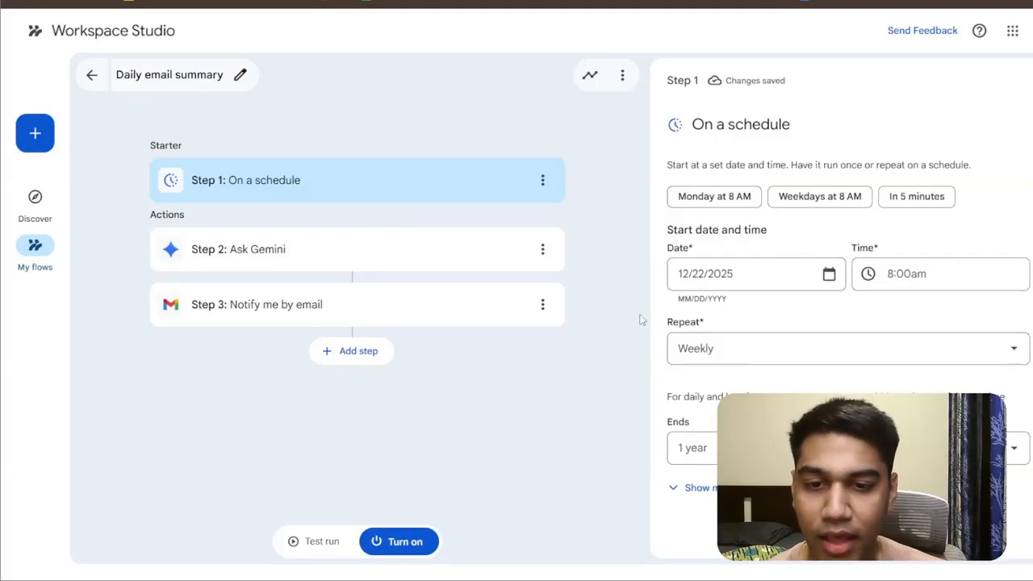
left_click(740, 347)
left_click(688, 382)
left_click(709, 453)
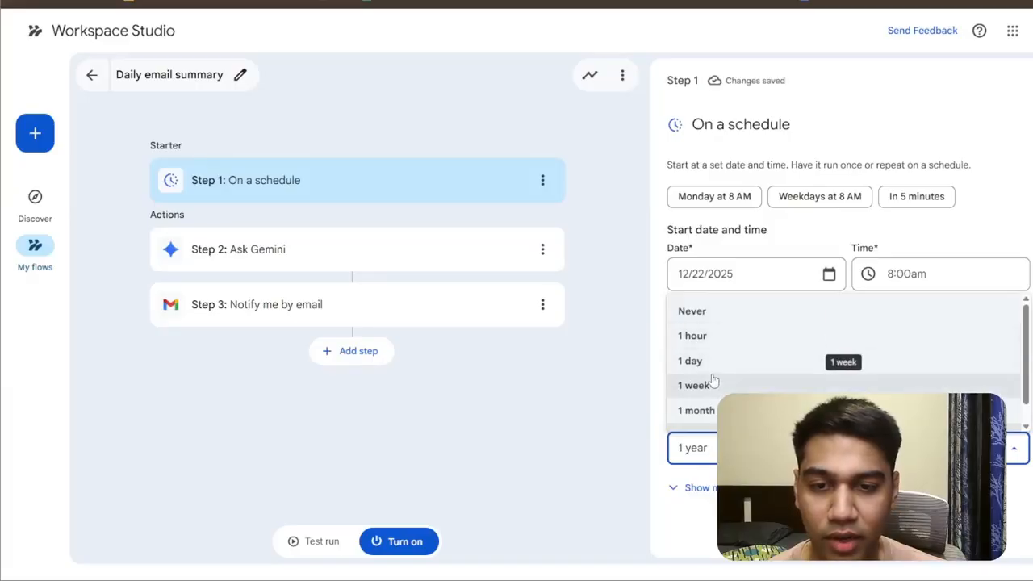
left_click(713, 383)
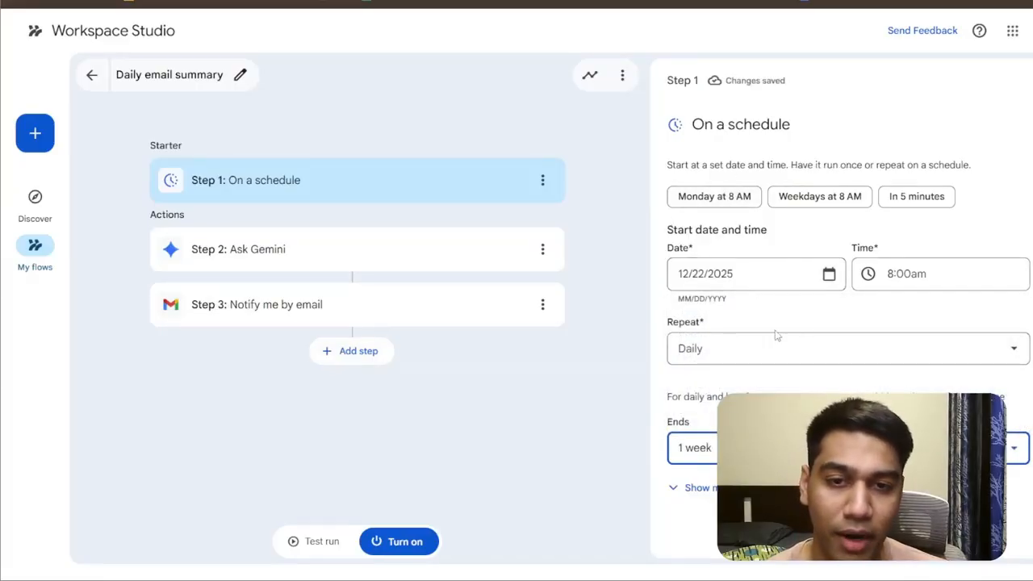
Step: Review the Ask Gemini prompt and its source options, the email notification's subject and message, and the schedule starter
left_click(366, 240)
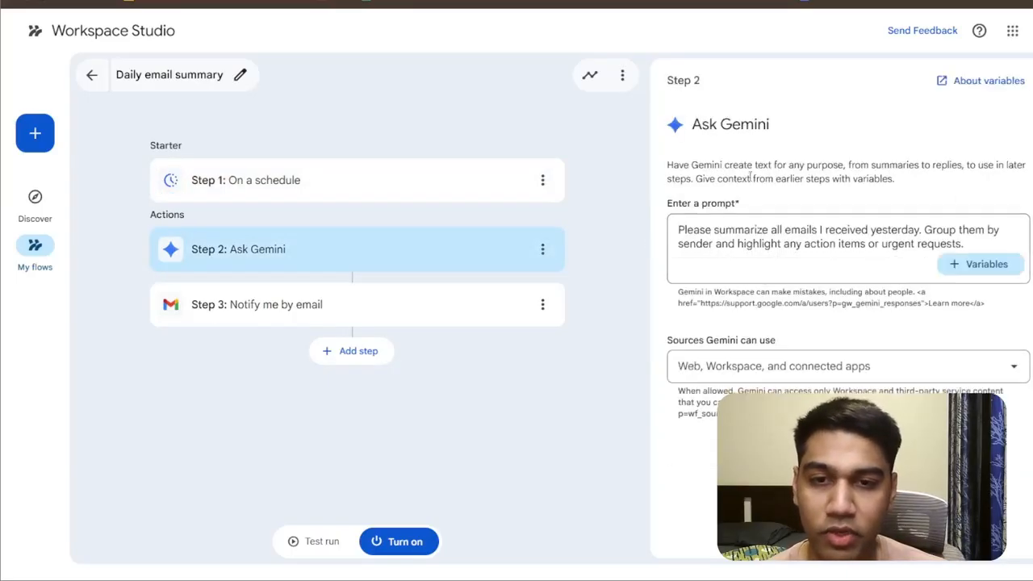
left_click_drag(829, 234, 966, 237)
left_click(964, 242)
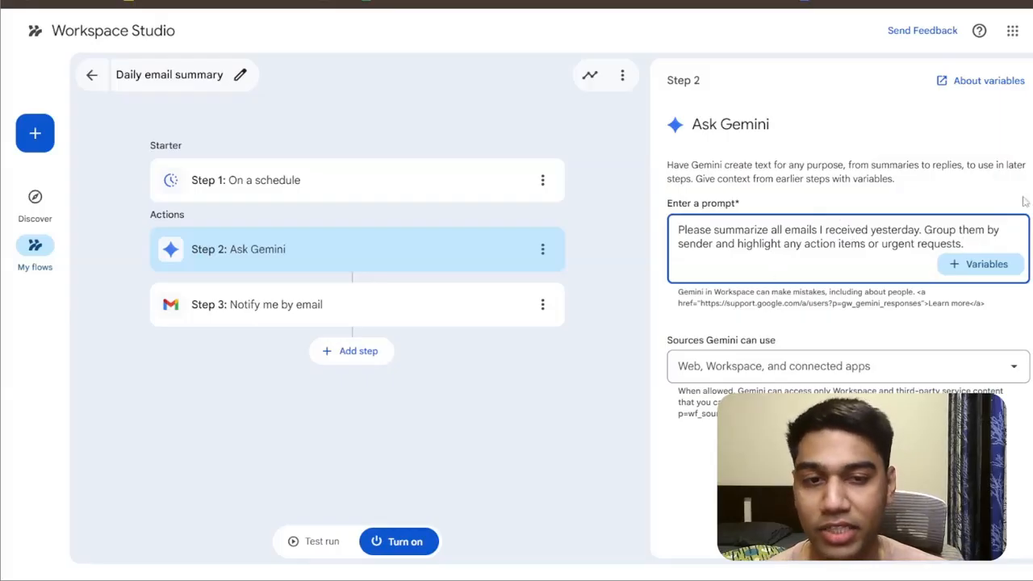
left_click(746, 360)
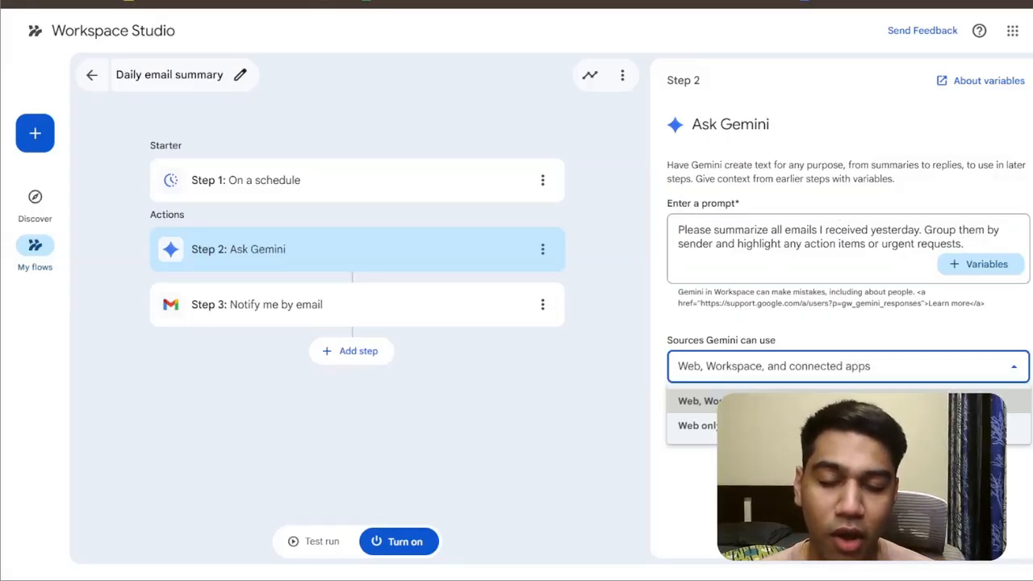
left_click(738, 329)
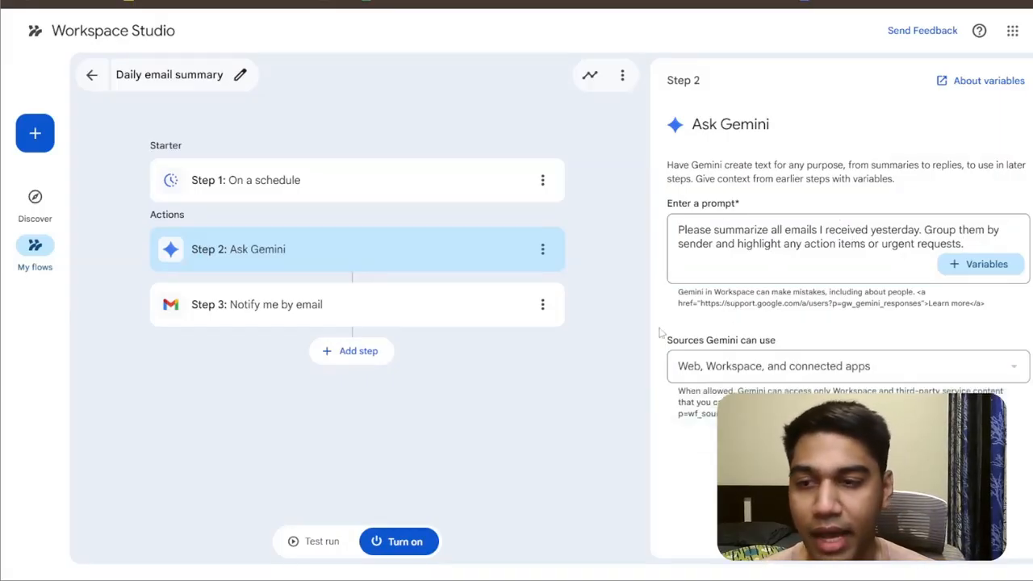
left_click(373, 299)
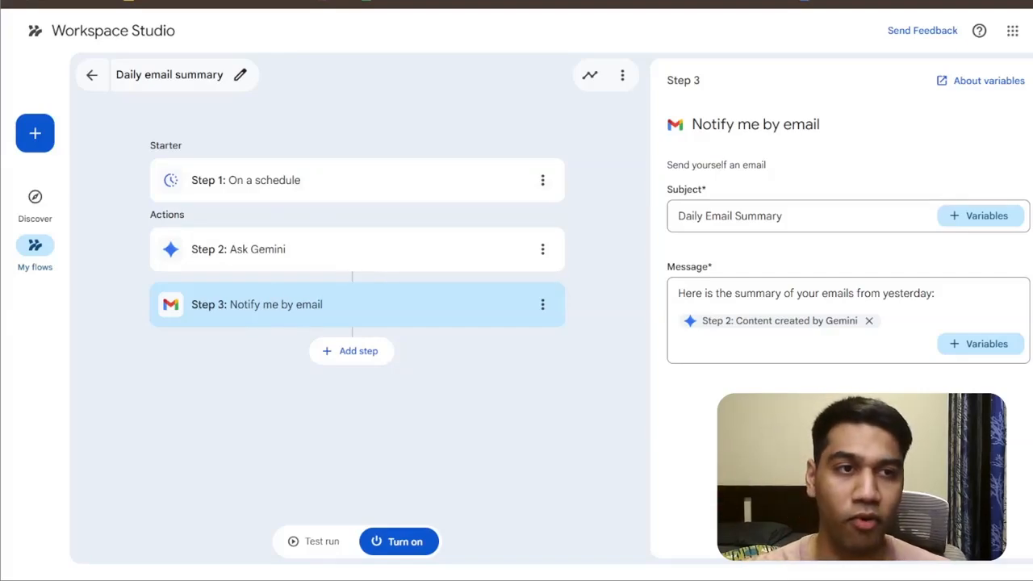
left_click(331, 265)
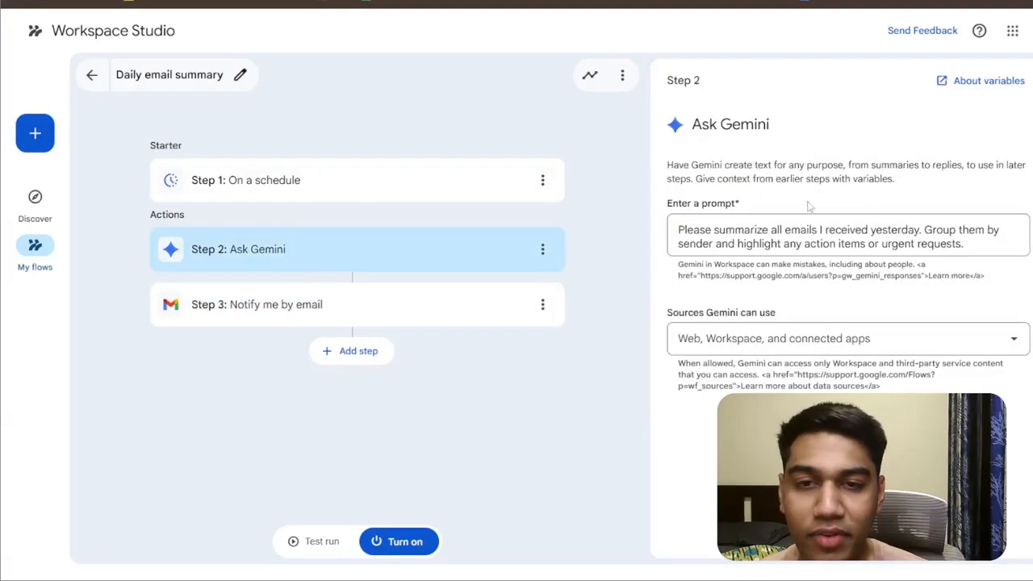
left_click(358, 197)
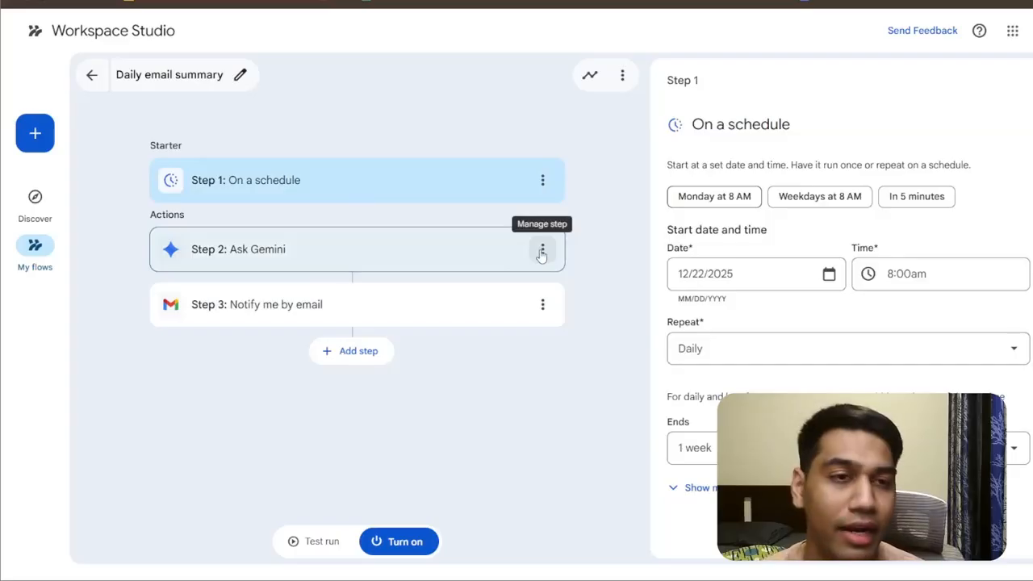
Step: Start a test run of the daily email summary flow and read through Gemini's response
left_click(314, 548)
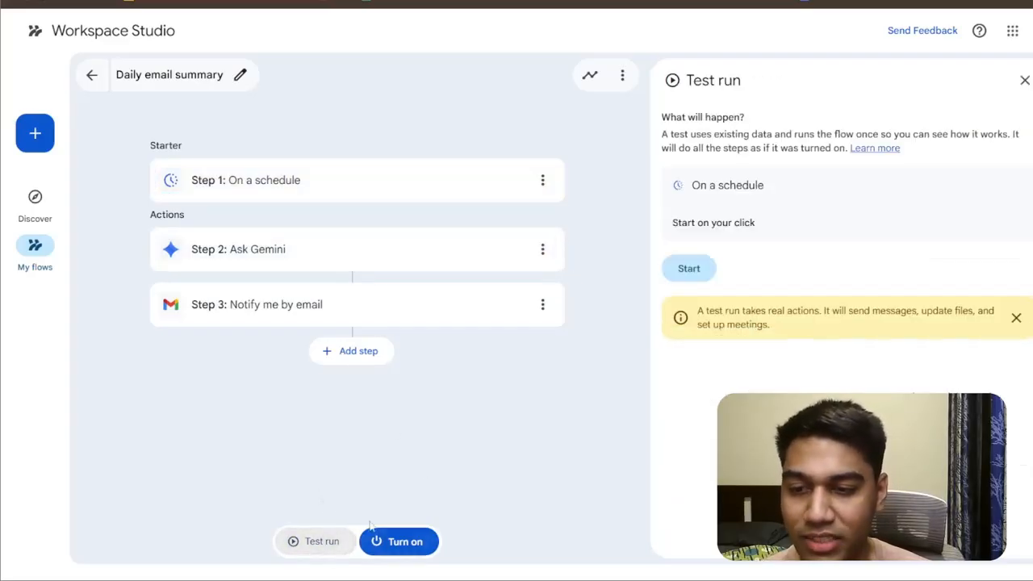
left_click(694, 273)
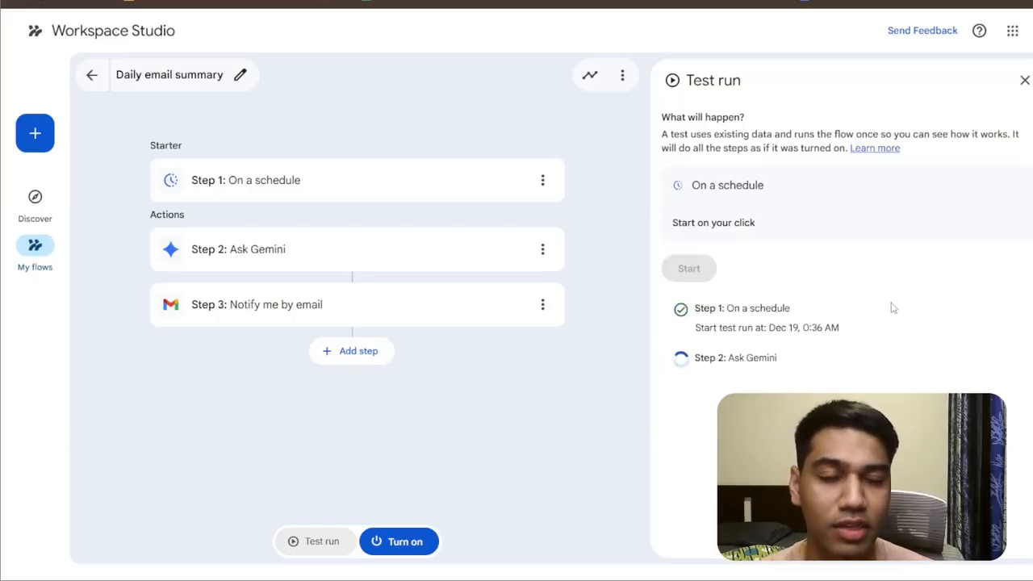
scroll(728, 287, "down", 5)
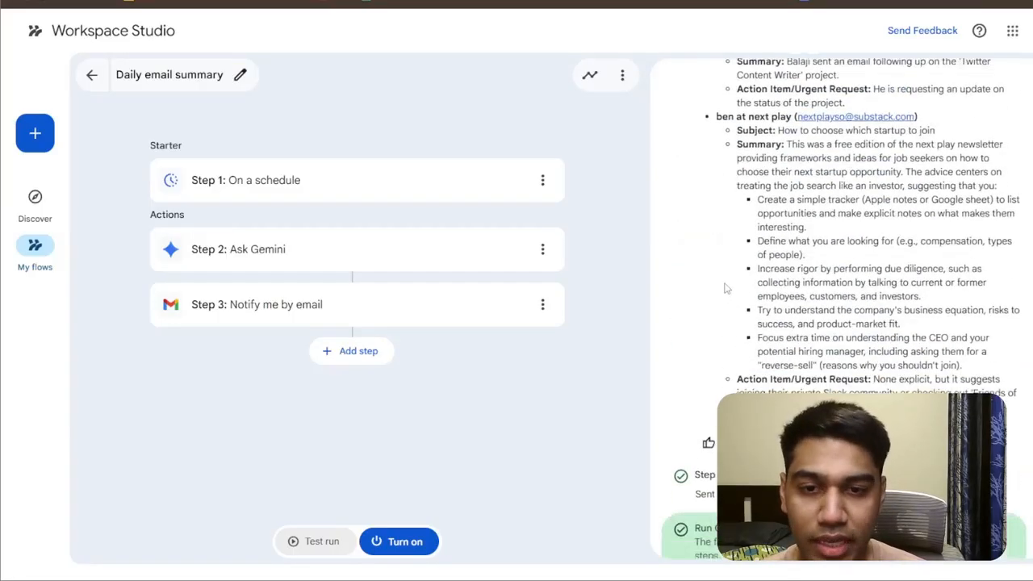
scroll(728, 287, "up", 5)
scroll(749, 316, "down", 3)
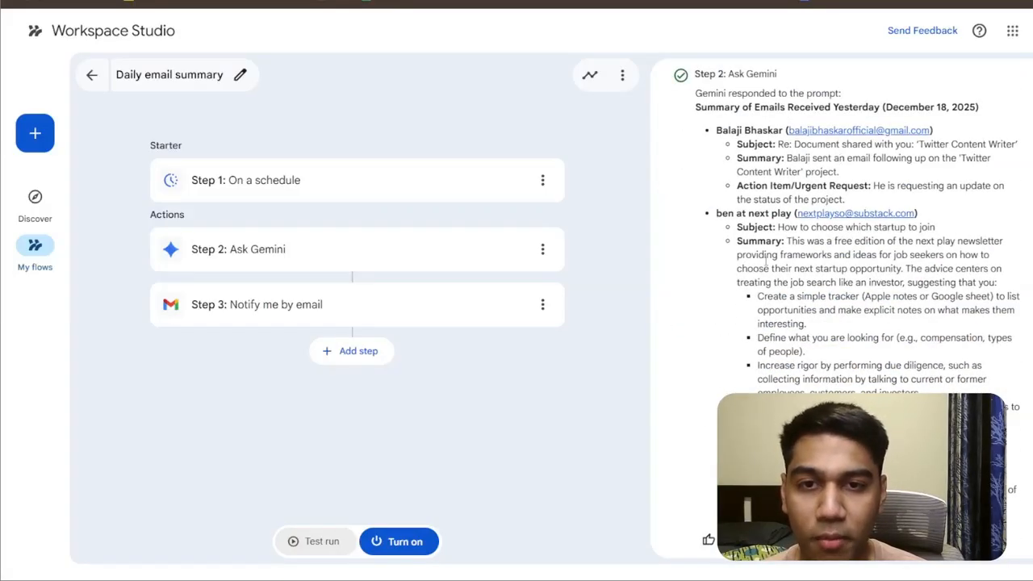
scroll(766, 260, "down", 2)
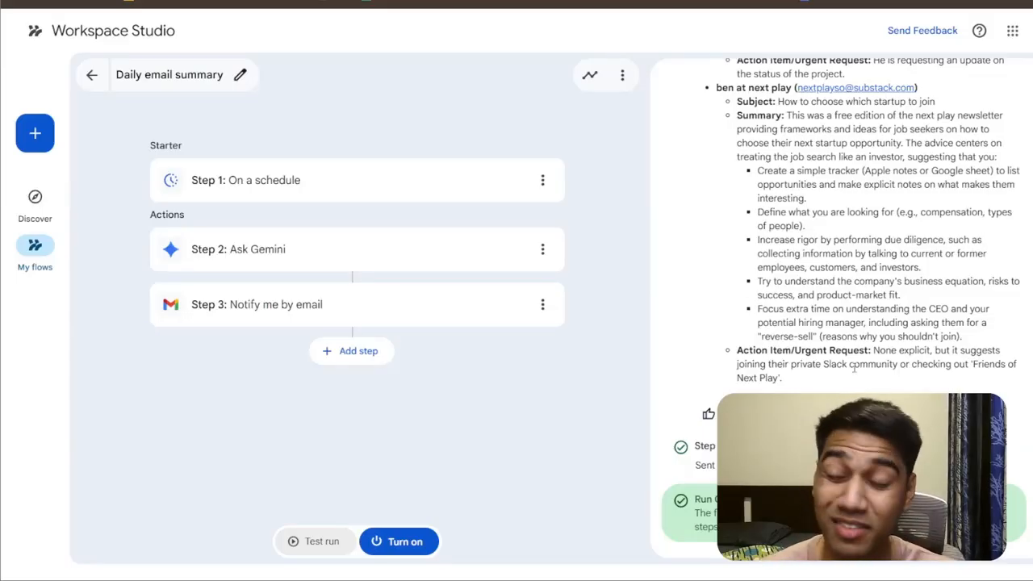
Step: Create a new flow with the starter "When I get an email", limited to specific emails
left_click(9, 213)
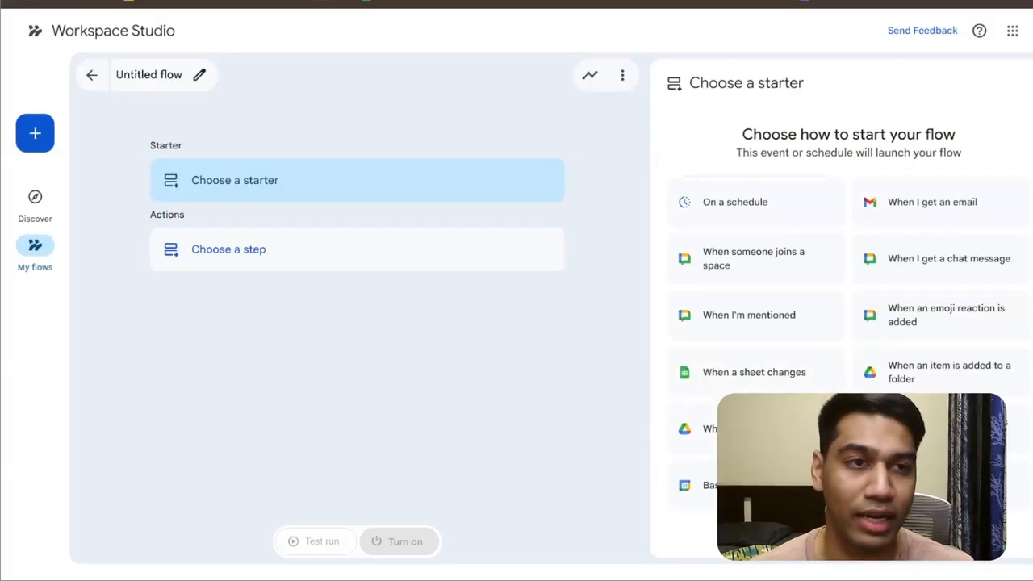
left_click(891, 208)
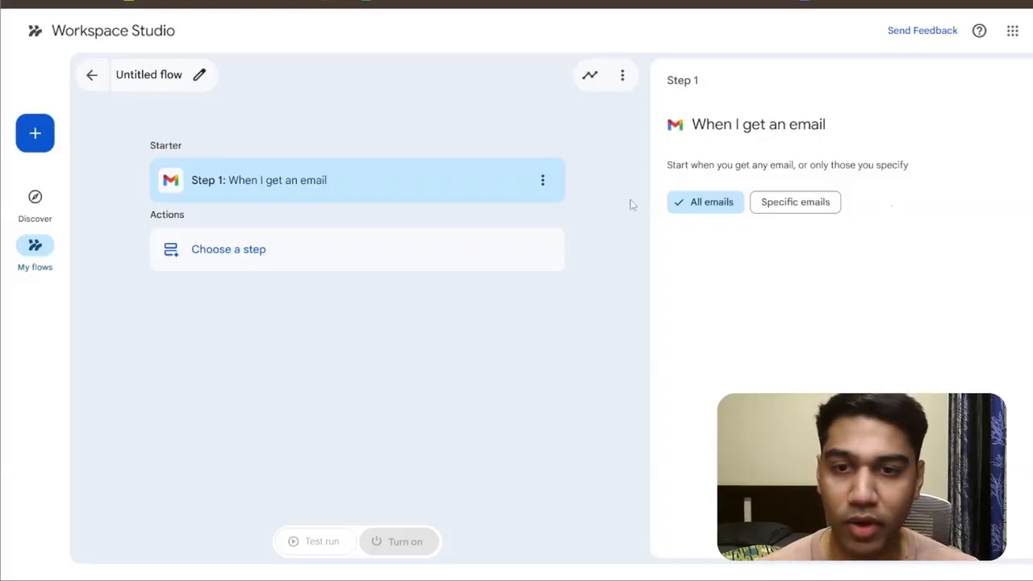
left_click(784, 212)
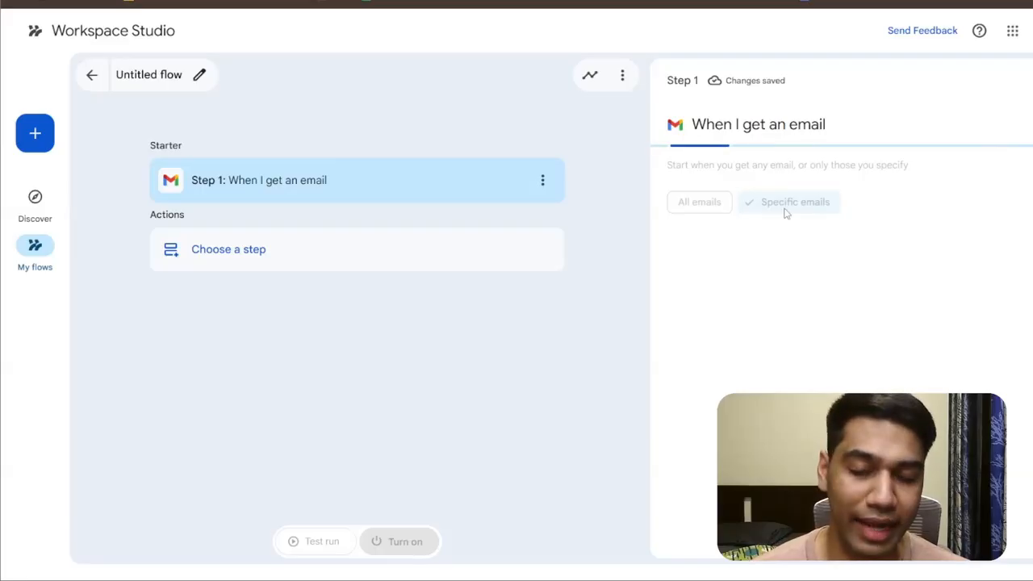
Step: Add a Decide step with the prompt "if the emails requires me to reply then make this true"
left_click(212, 247)
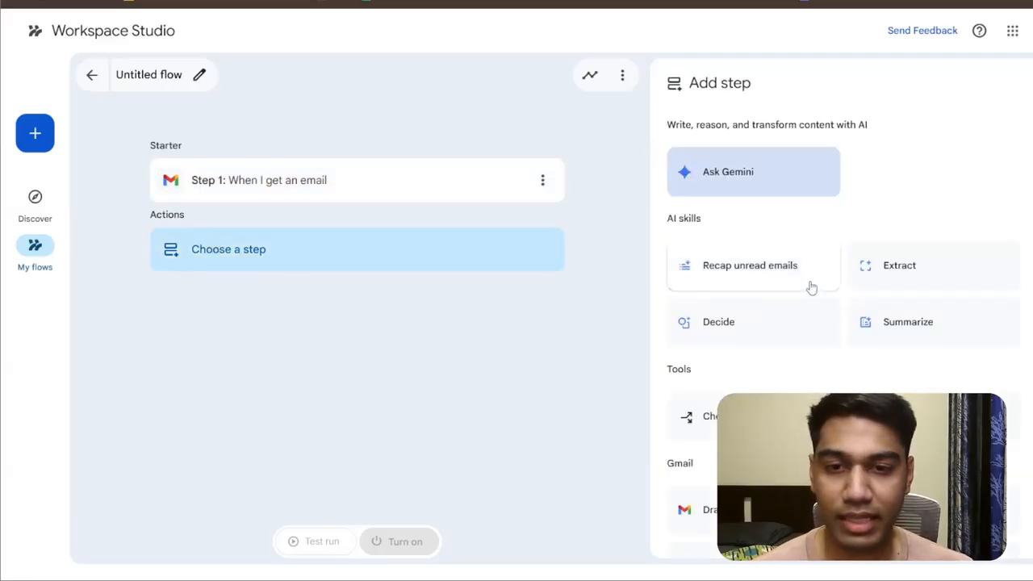
left_click(726, 318)
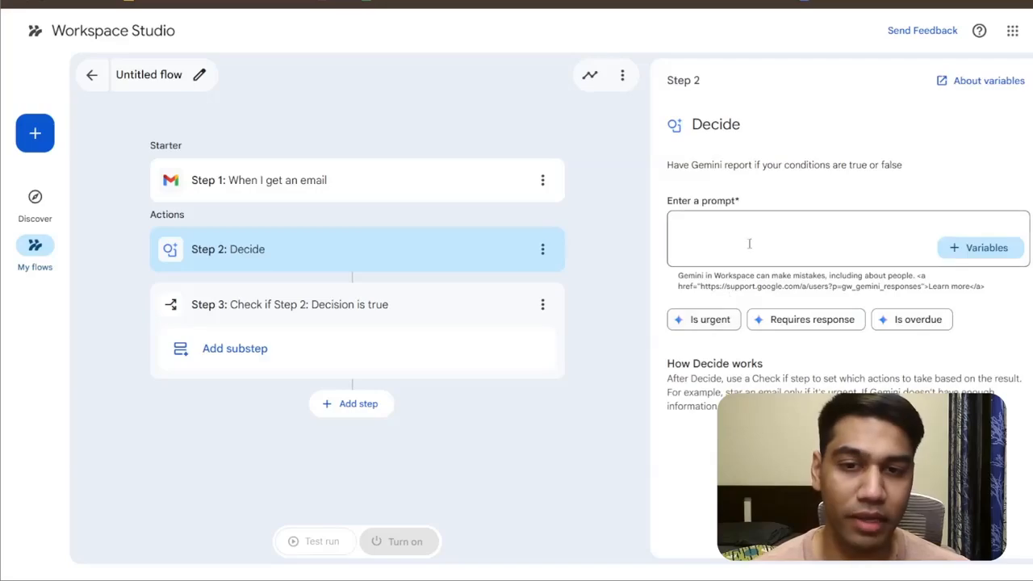
left_click(755, 234)
type("if th")
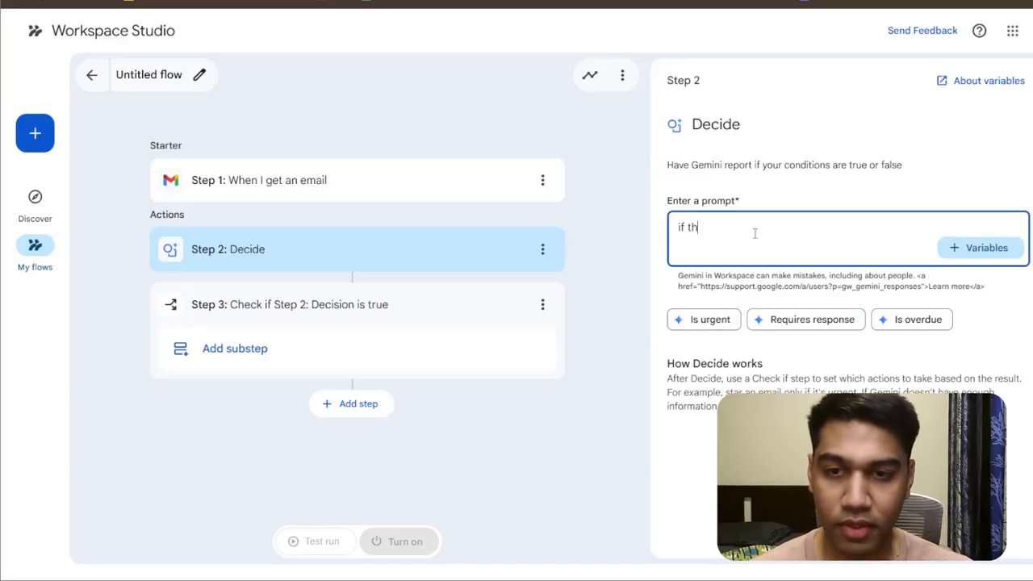
type("e emails re")
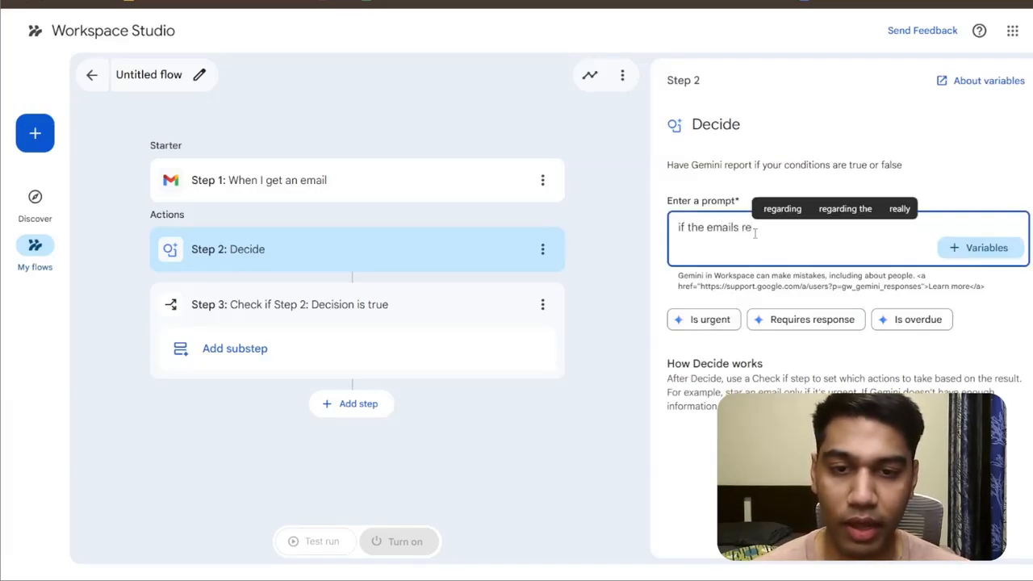
type("quires")
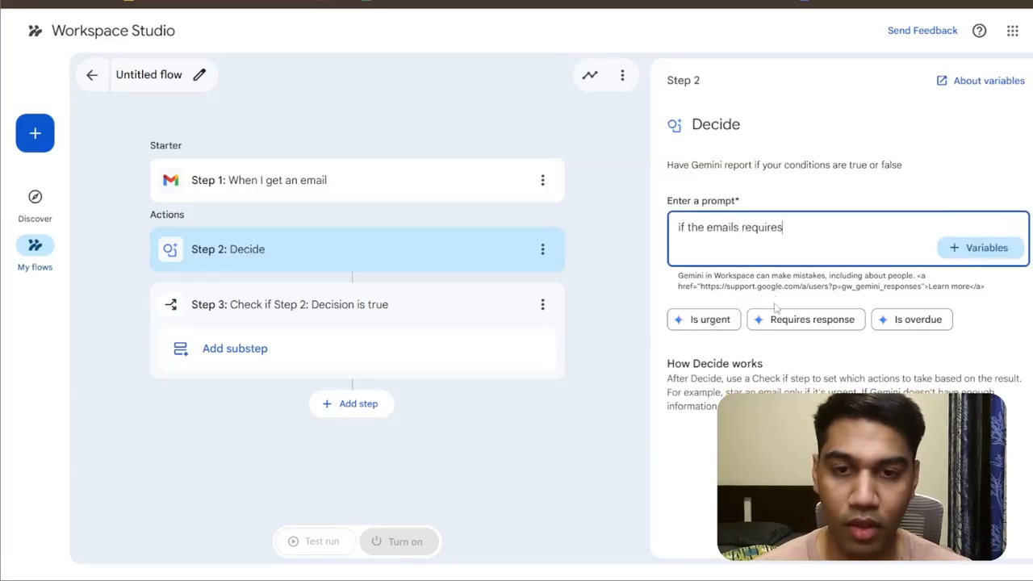
type(" me to reply th")
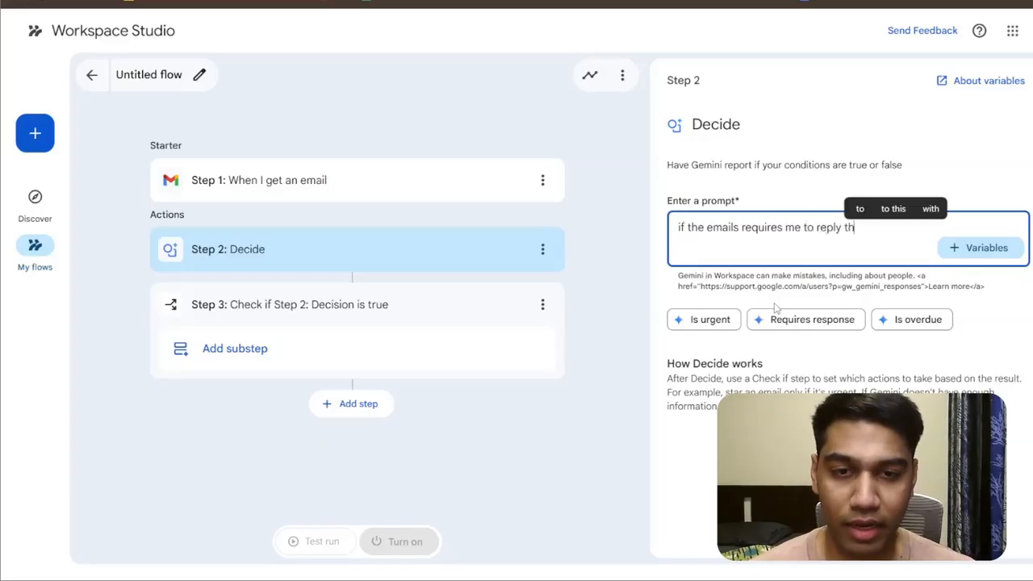
type("en make thi")
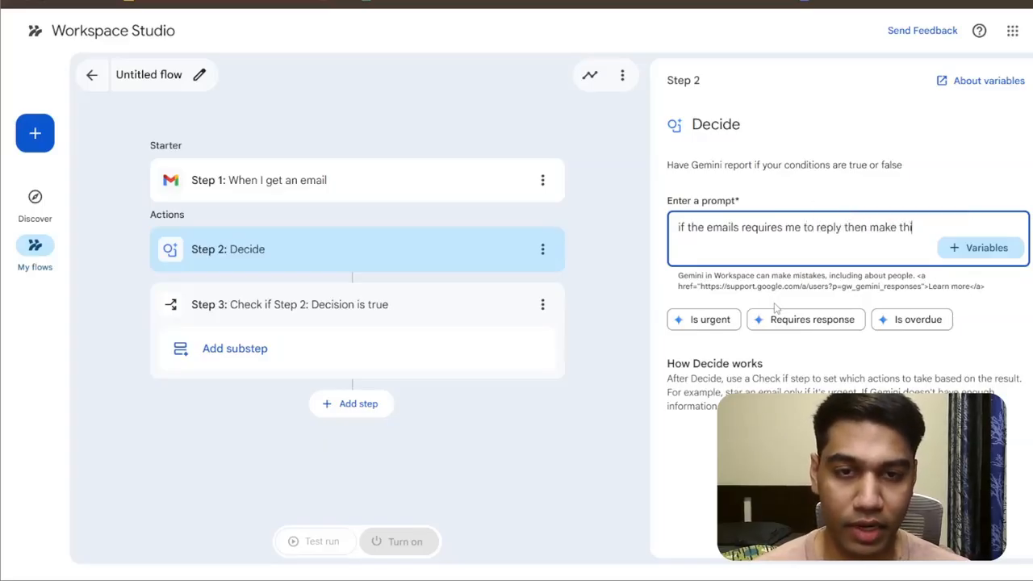
type("s t")
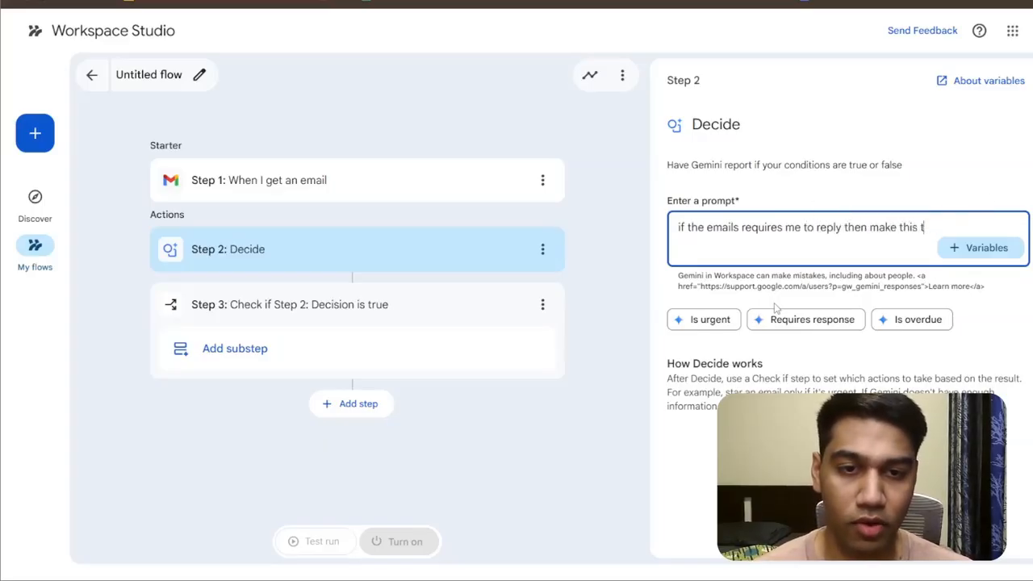
type("rue")
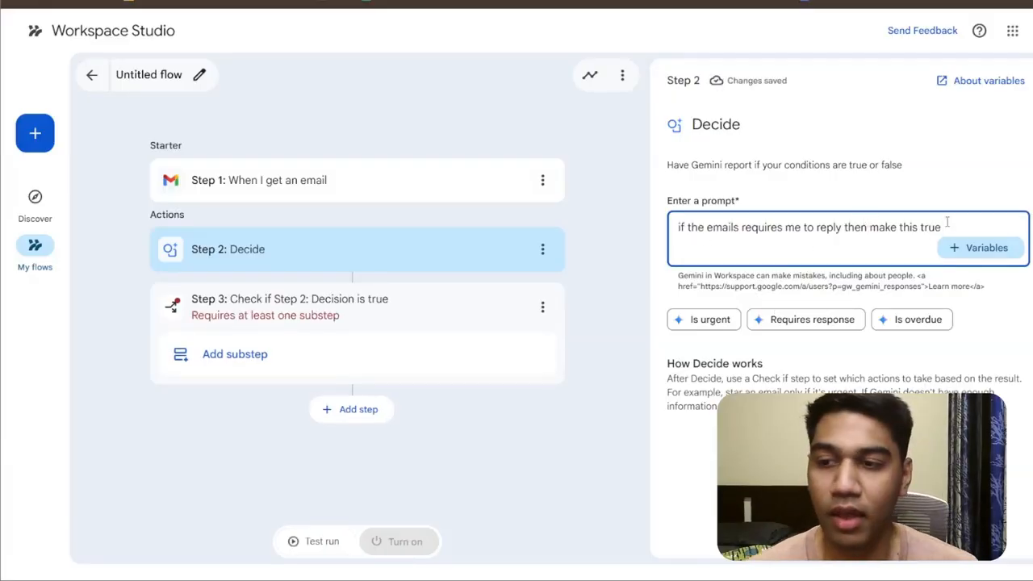
Step: Insert the Email subject variable from Step 1 at the end of the Decide prompt
left_click(971, 252)
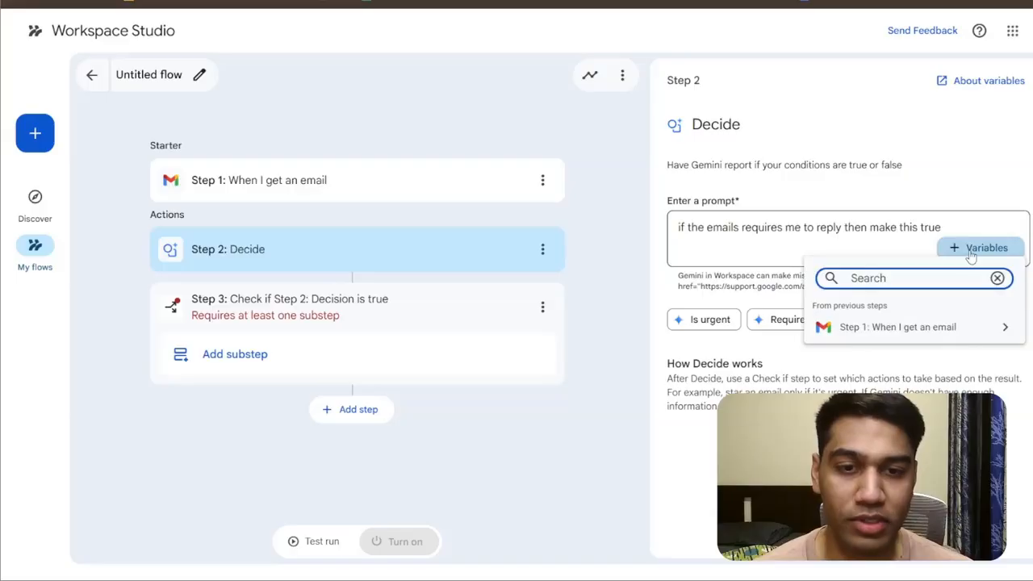
left_click(878, 329)
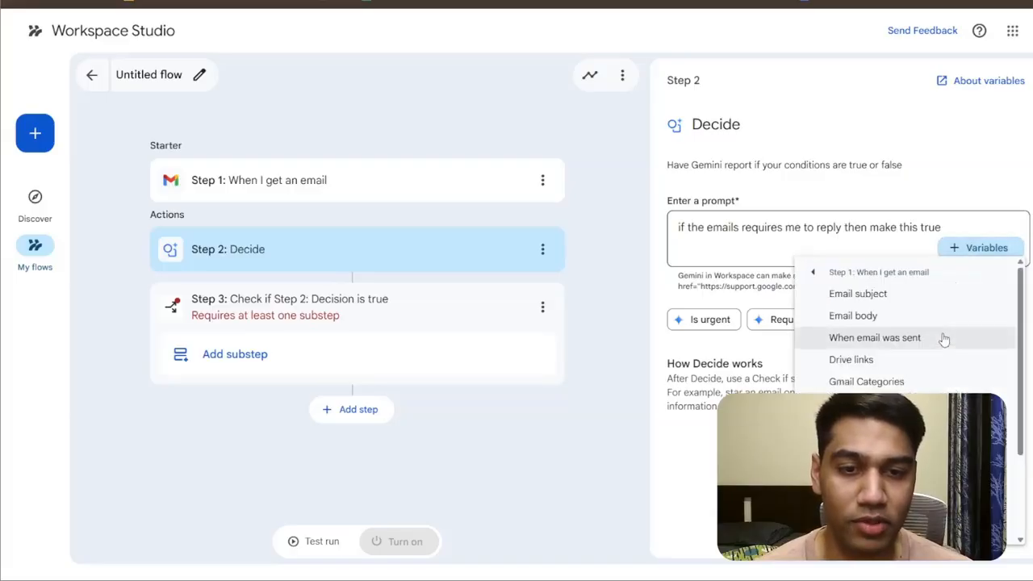
scroll(931, 302, "down", 3)
scroll(928, 298, "up", 3)
left_click(915, 294)
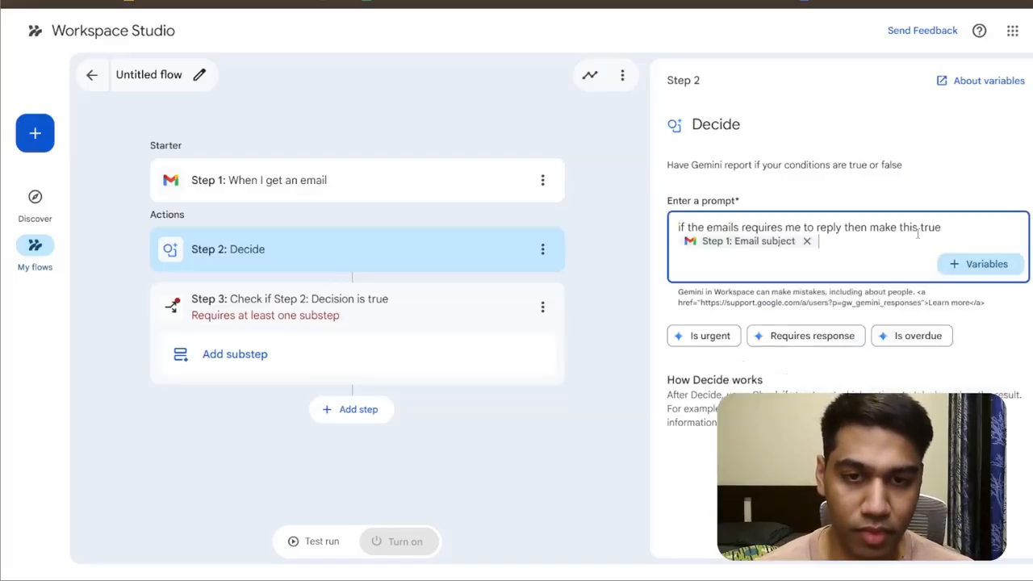
Step: In the Decide prompt, add the line "Here are the email details-" above the Email subject variable and insert Step 1's Email body below it
key("Return")
key("Return")
key("Return")
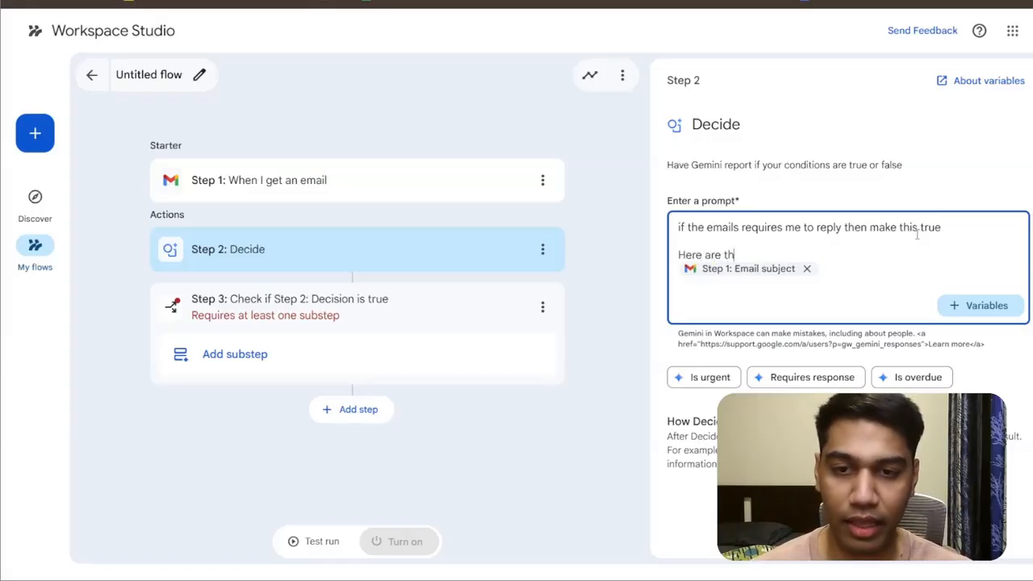
type("Here are the email details-")
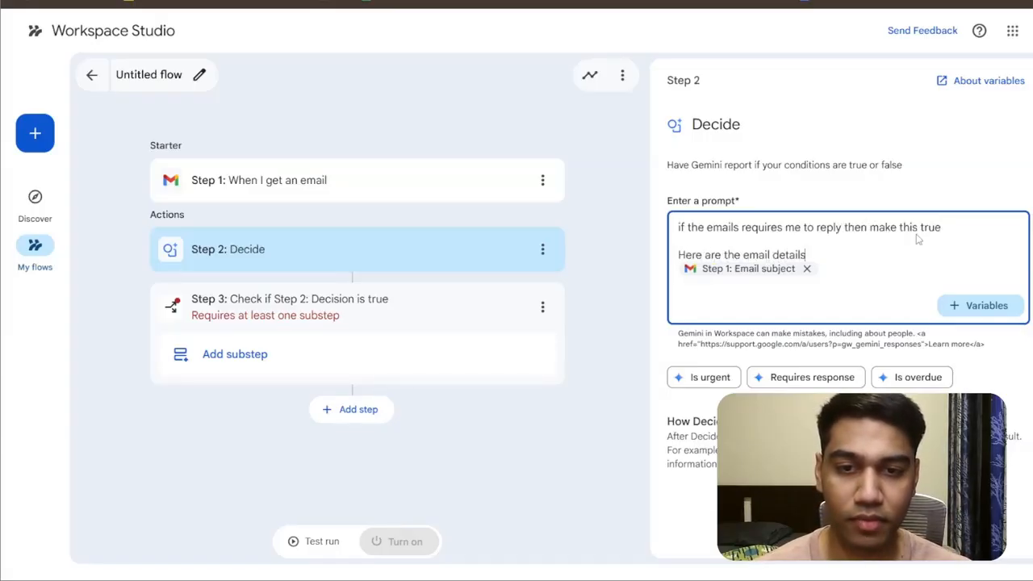
left_click(978, 305)
left_click(902, 375)
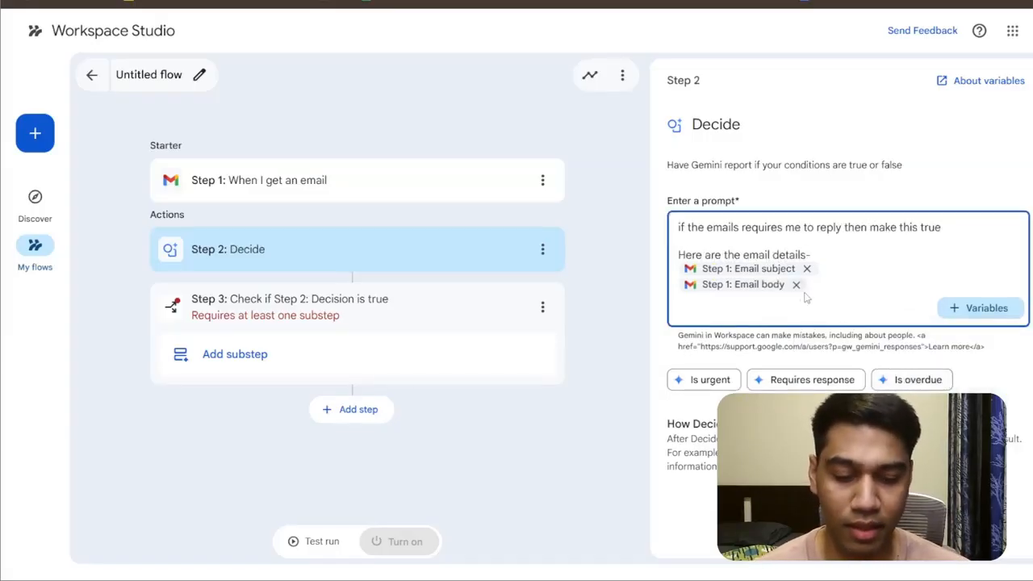
Step: Insert Step 1's "When email was sent" variable on a new line below Email body in the Decide prompt
key("Return")
type("@")
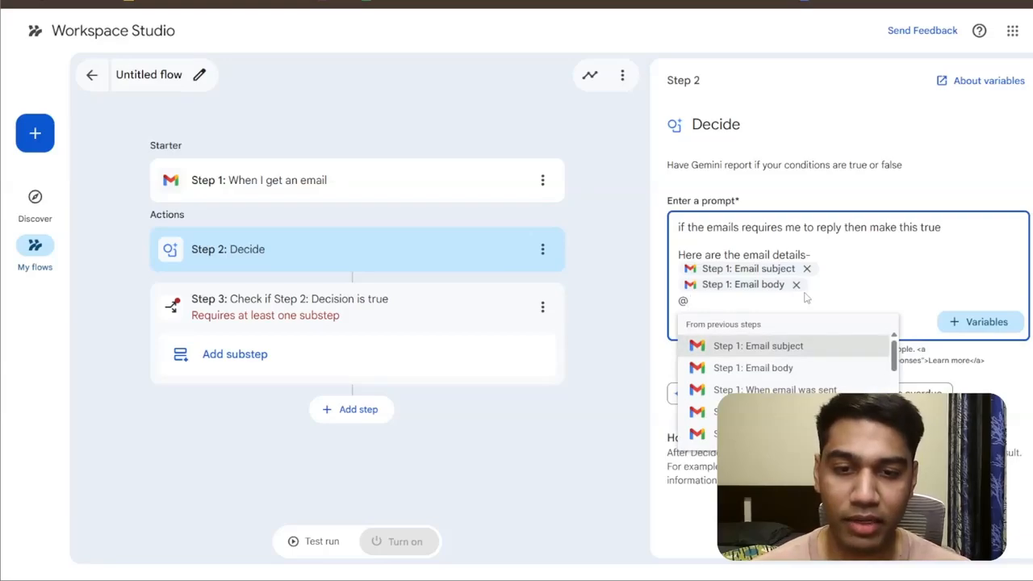
key("BackSpace")
key("BackSpace")
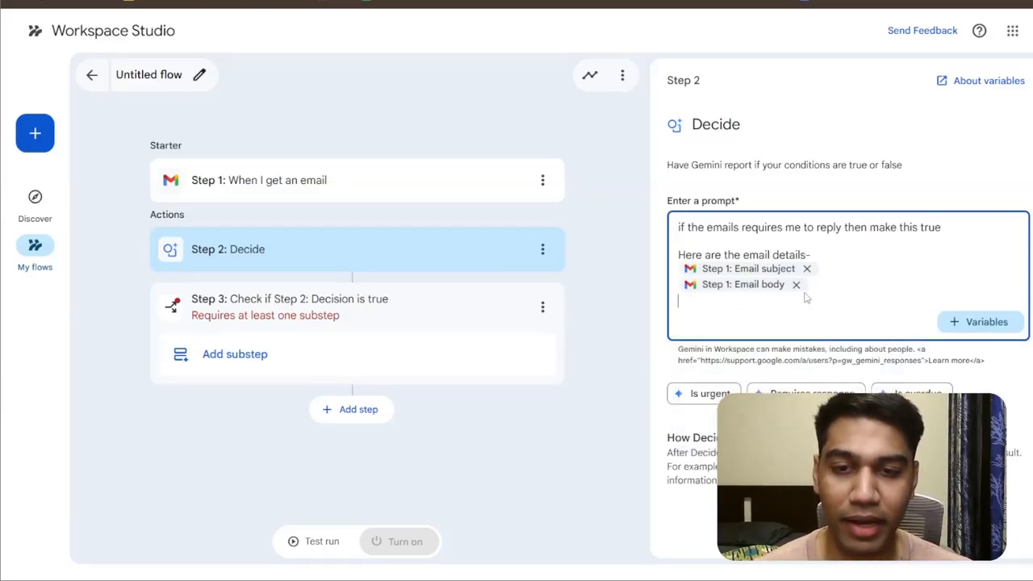
key("Return")
type("@")
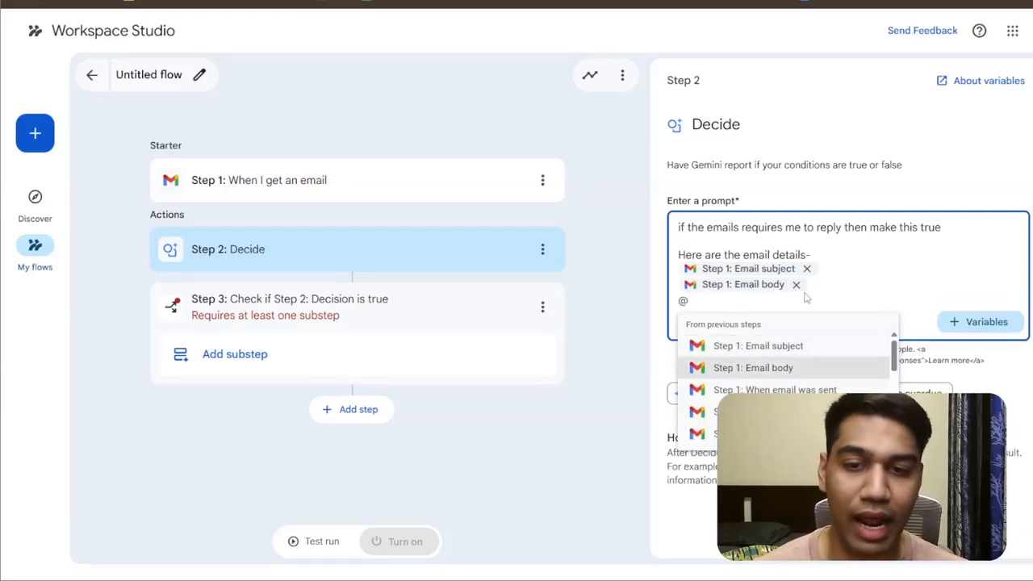
key("Down")
key("Down")
key("Down")
key("Down")
key("Up")
key("Up")
key("Up")
key("Up")
key("Up")
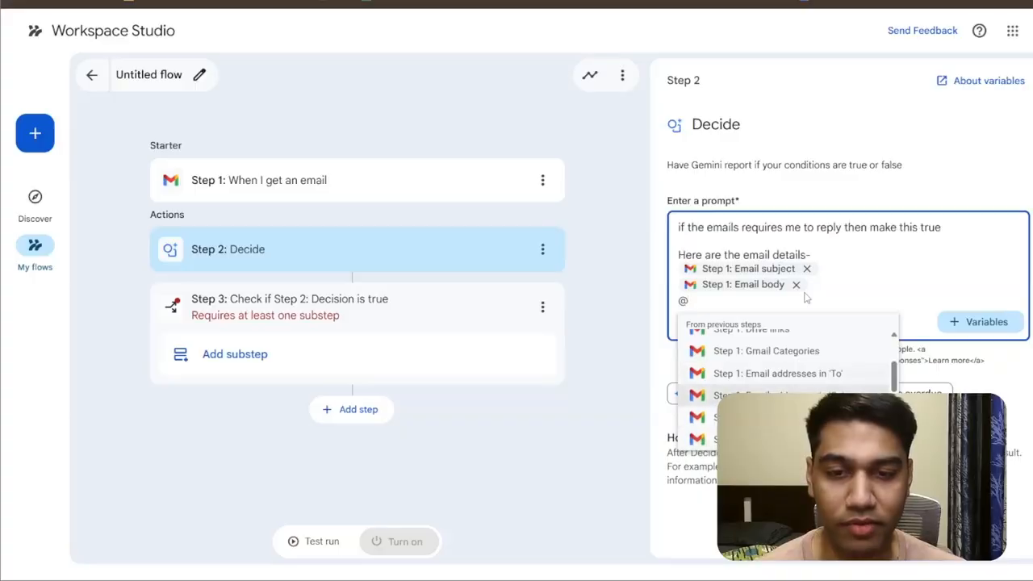
key("Up")
key("Return")
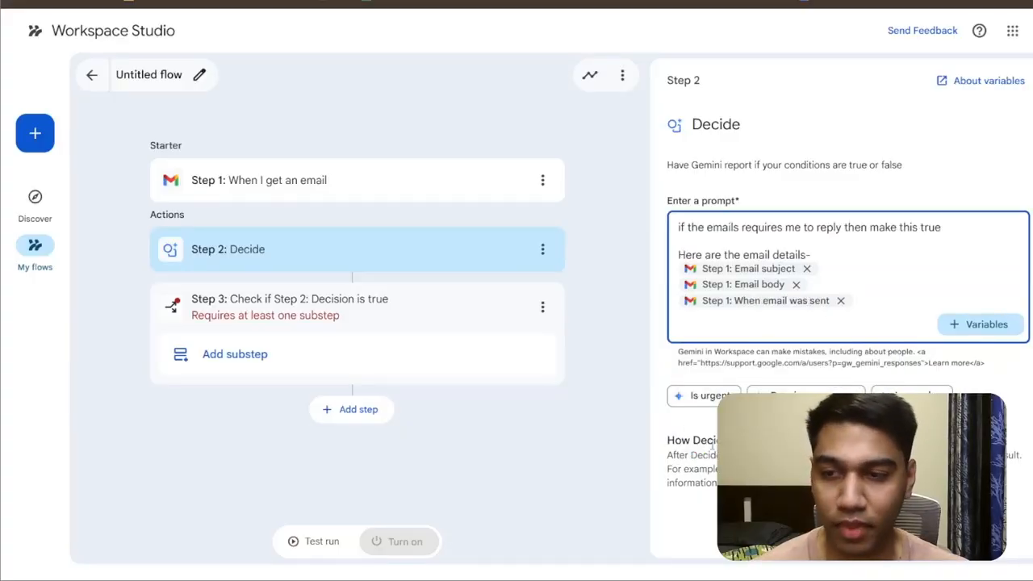
Step: Add a "Star an email" substep under the Step 3 check that the decision is true
left_click(284, 316)
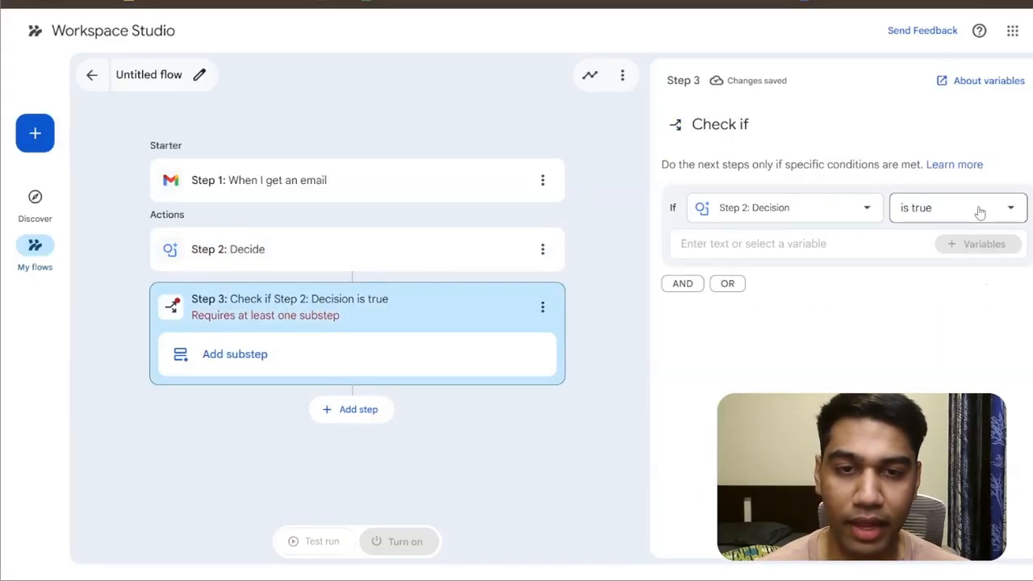
left_click(247, 374)
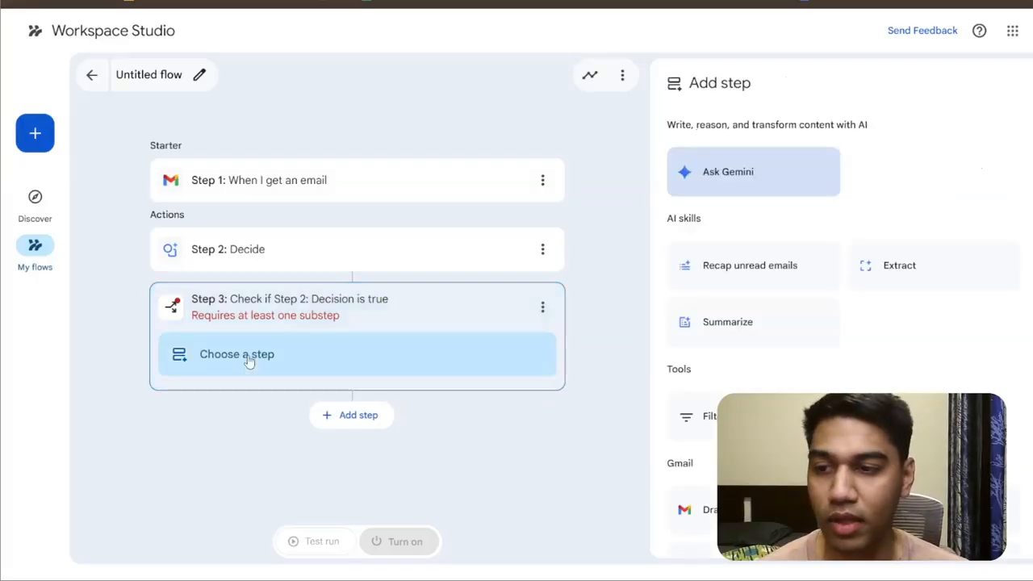
scroll(818, 327, "down", 4)
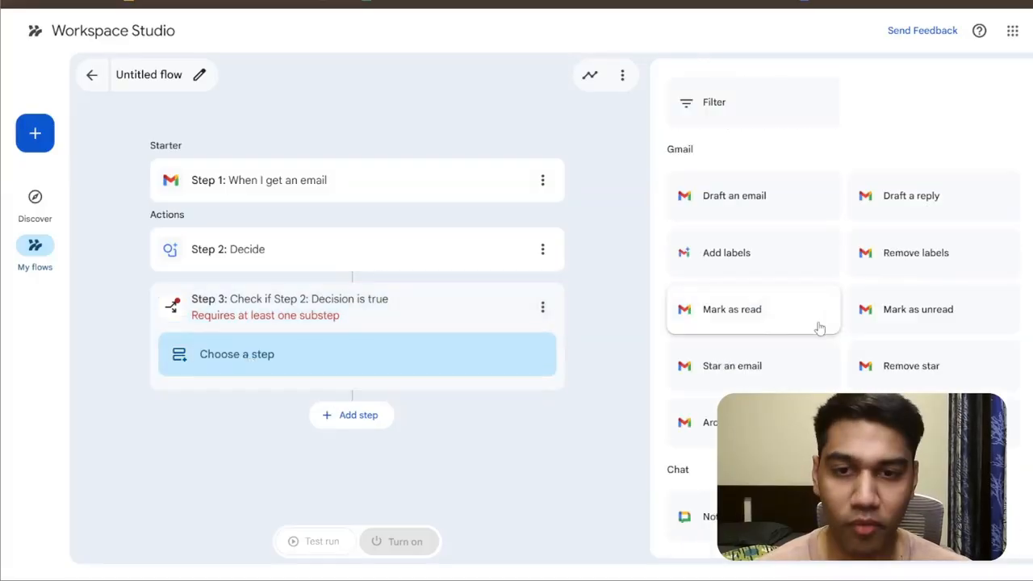
left_click(763, 364)
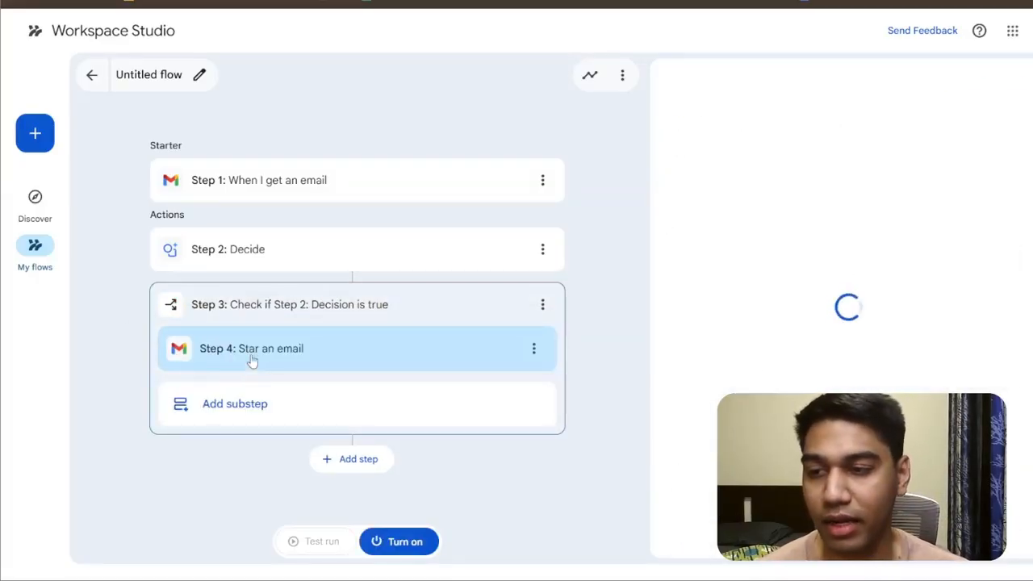
Step: Add an "Add labels" substep below the "Star an email" substep in Step 3
left_click(240, 410)
scroll(860, 342, "down", 3)
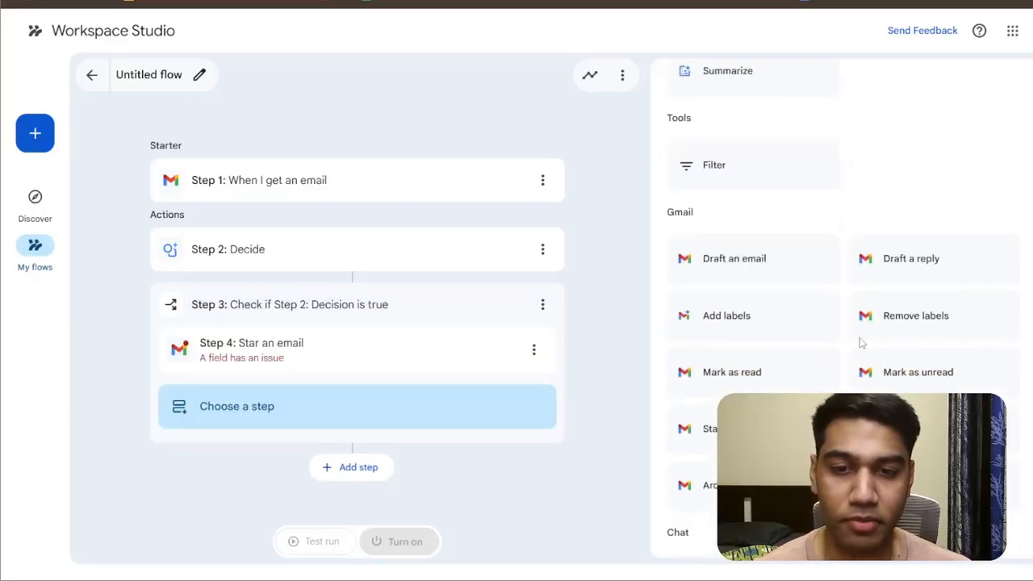
left_click(773, 330)
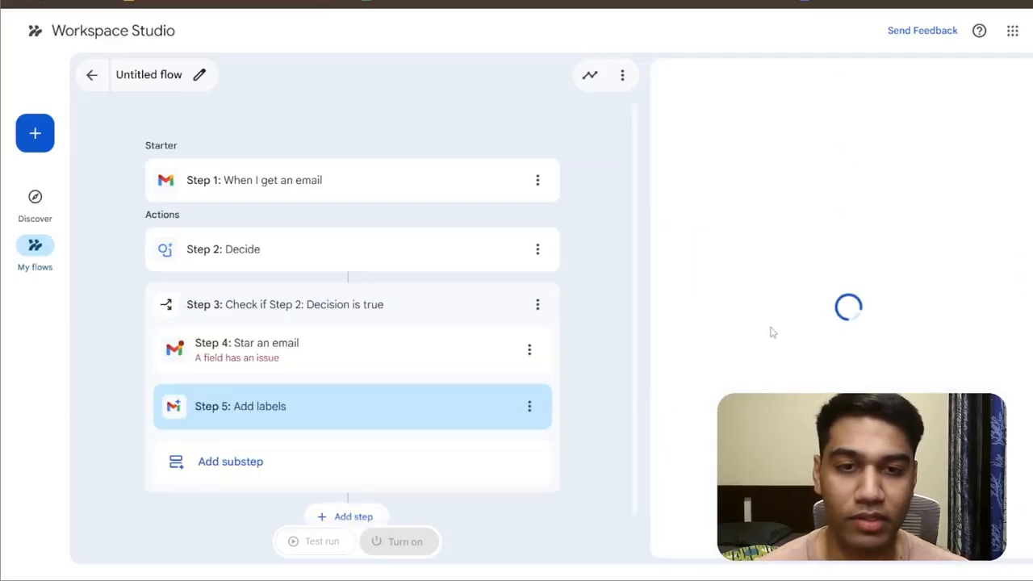
Step: Create a new label named IMP in the Add labels substep and have it applied to the email
scroll(772, 332, "down", 2)
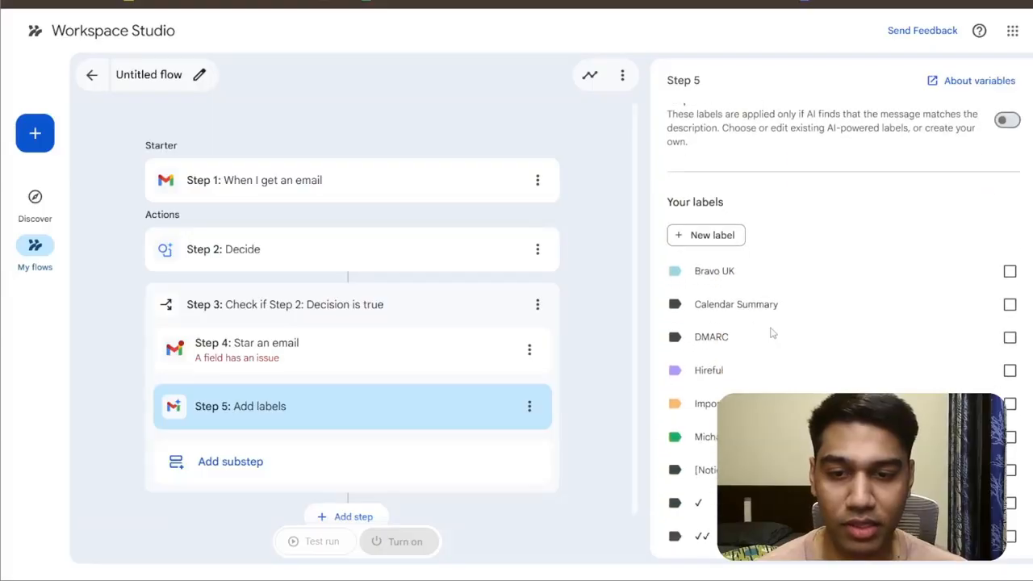
scroll(772, 332, "up", 2)
left_click(721, 377)
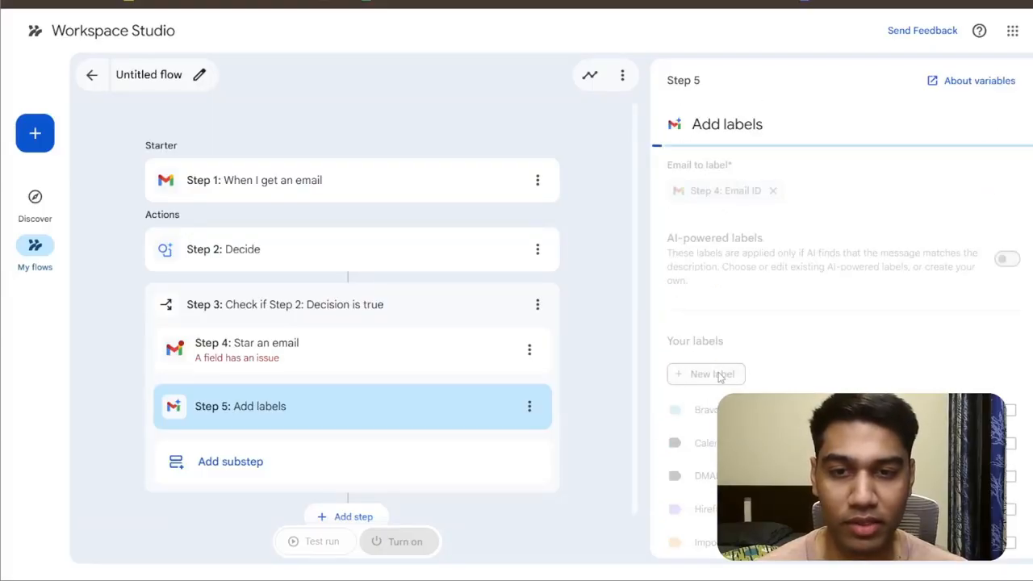
type("IMP")
left_click(1002, 354)
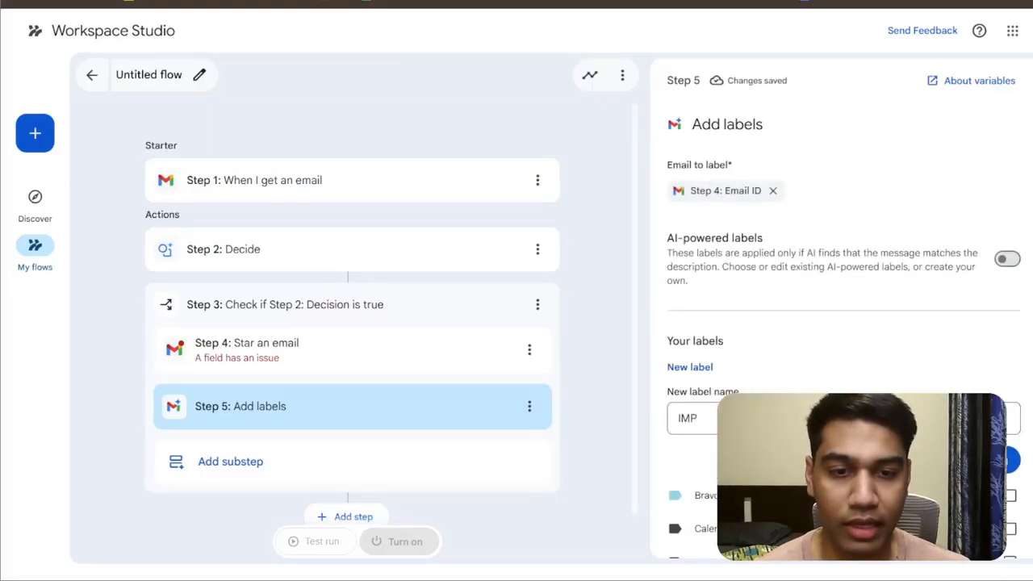
left_click(993, 460)
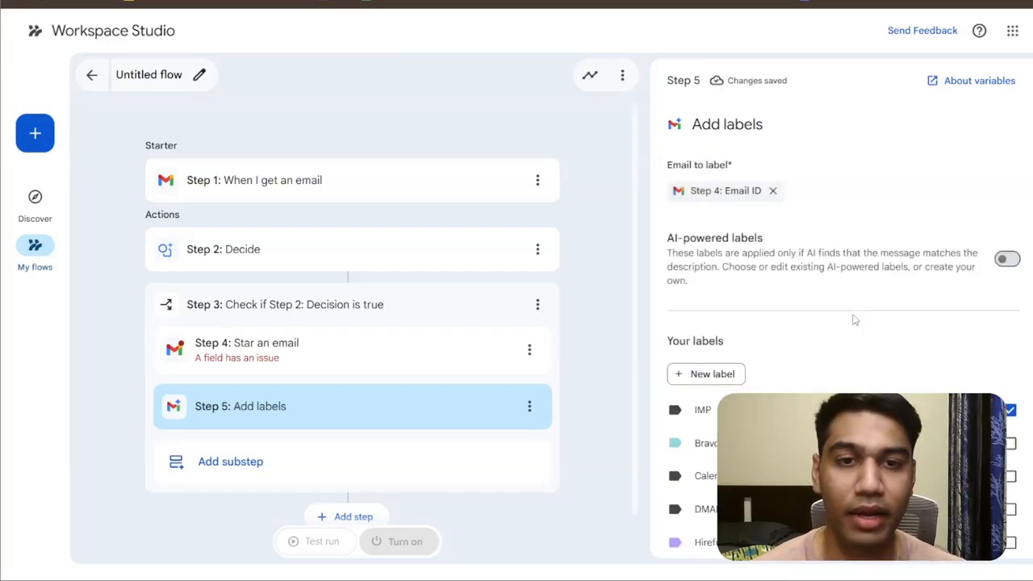
scroll(855, 321, "down", 2)
scroll(856, 320, "up", 2)
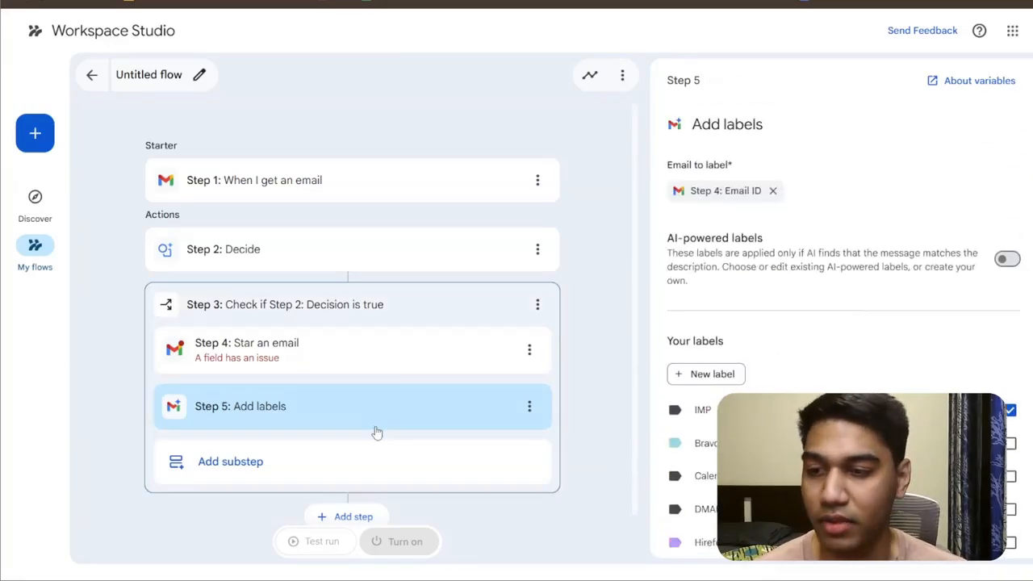
Step: Set the email to star in Step 4 to the Email ID variable from Step 1
left_click(345, 348)
left_click(292, 410)
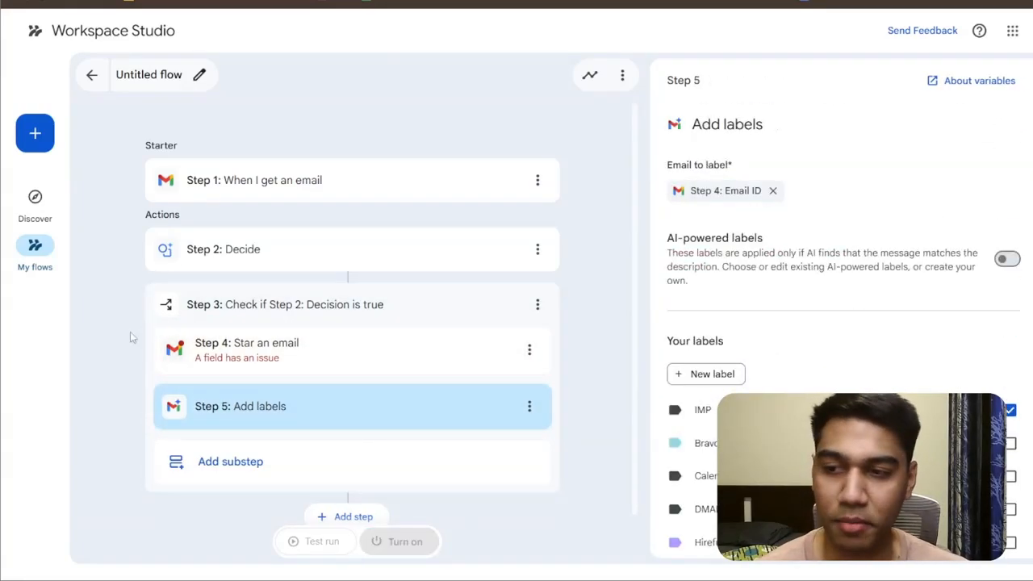
left_click(366, 361)
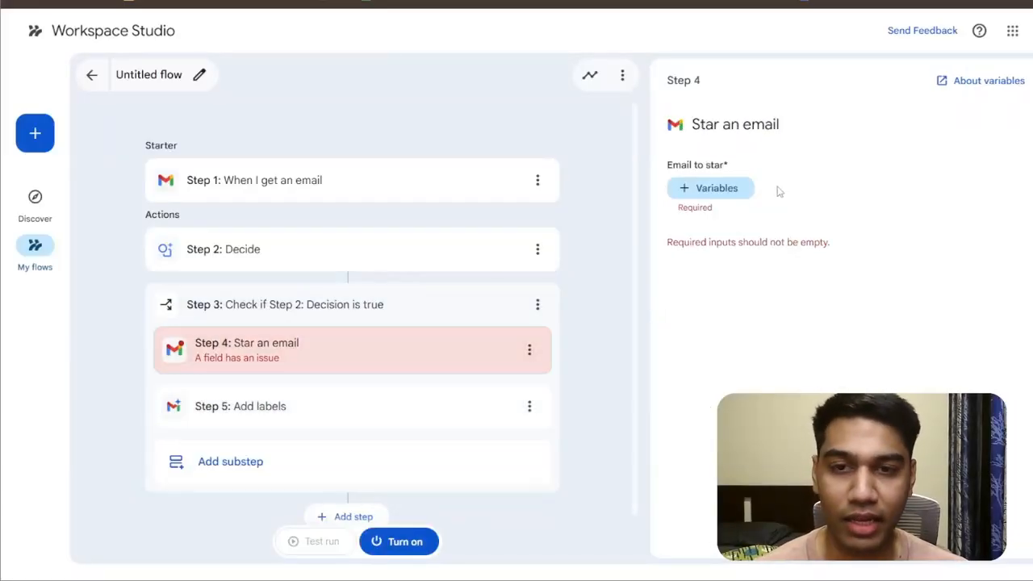
left_click(735, 190)
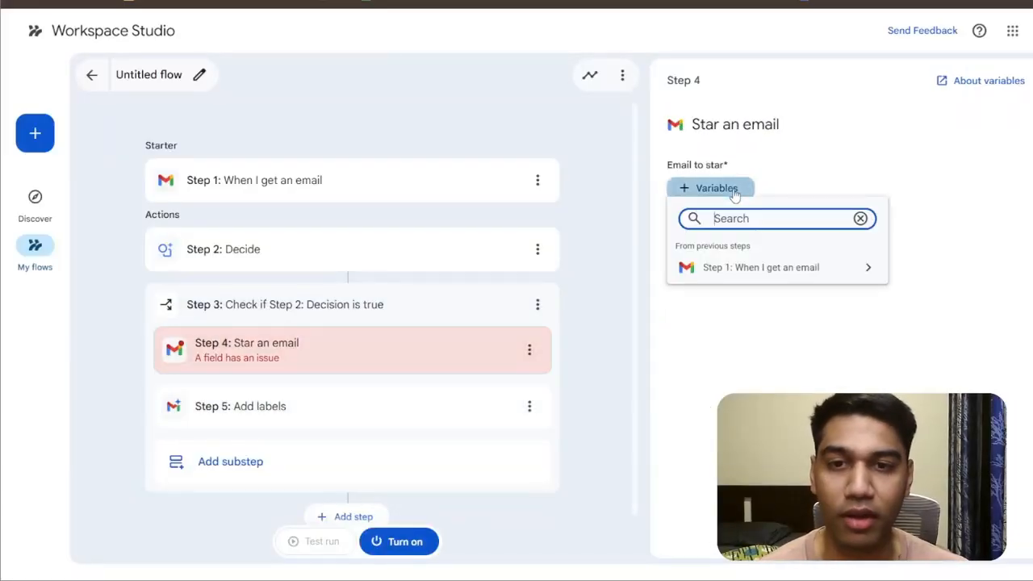
left_click(778, 264)
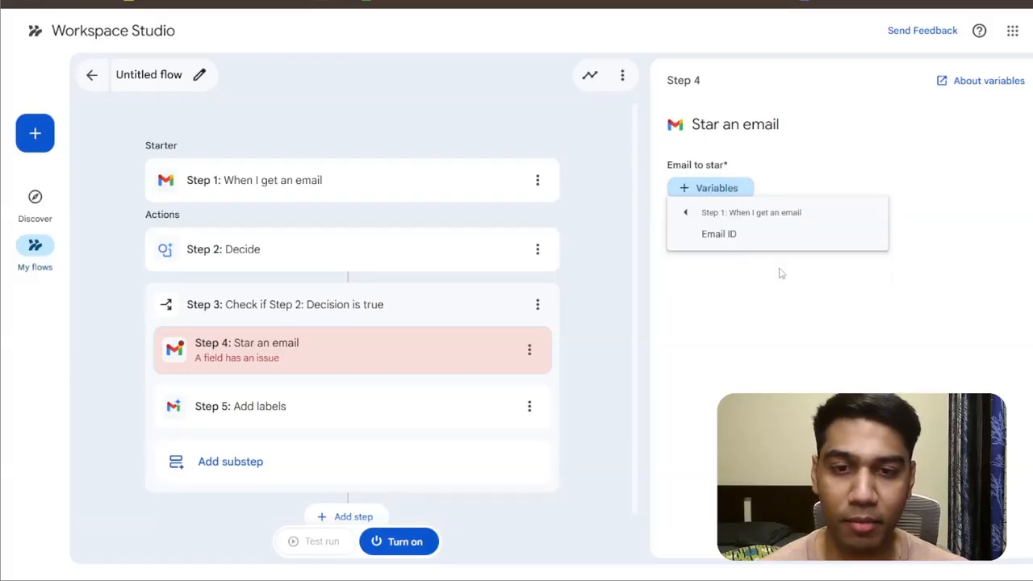
left_click(726, 234)
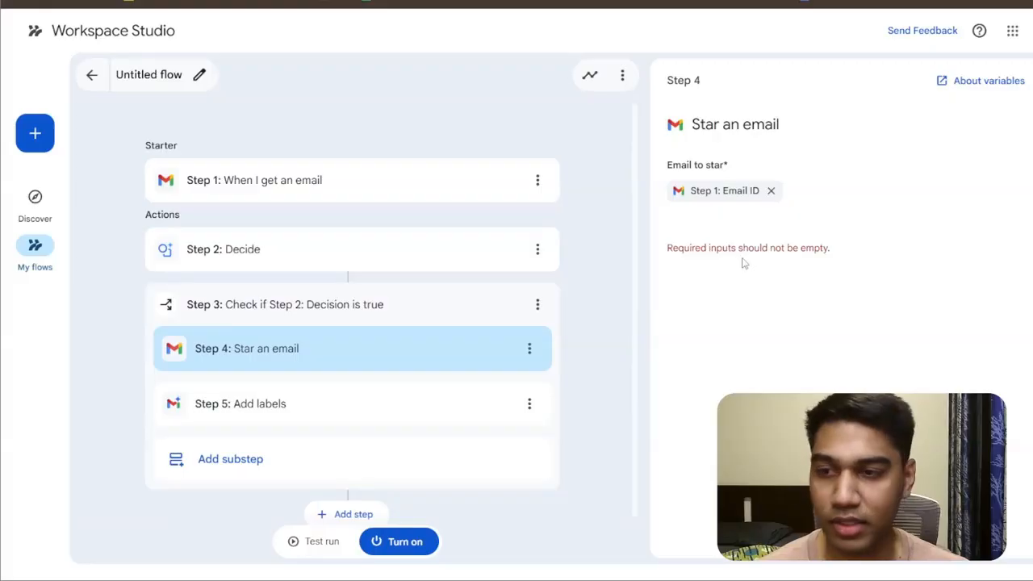
Step: Run a test of the flow using the "Daily Email Summary" email as the received email
left_click(300, 541)
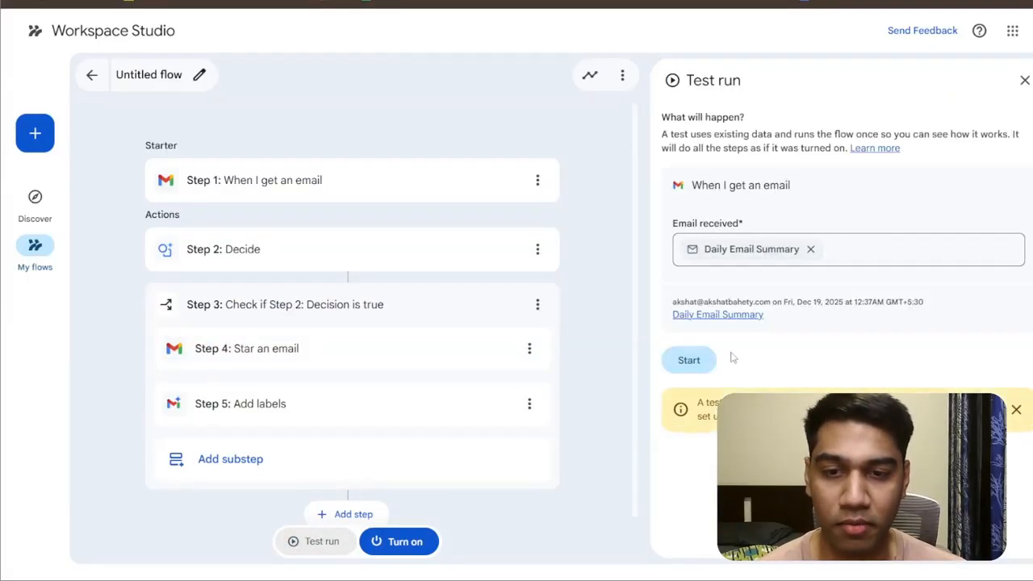
left_click(700, 362)
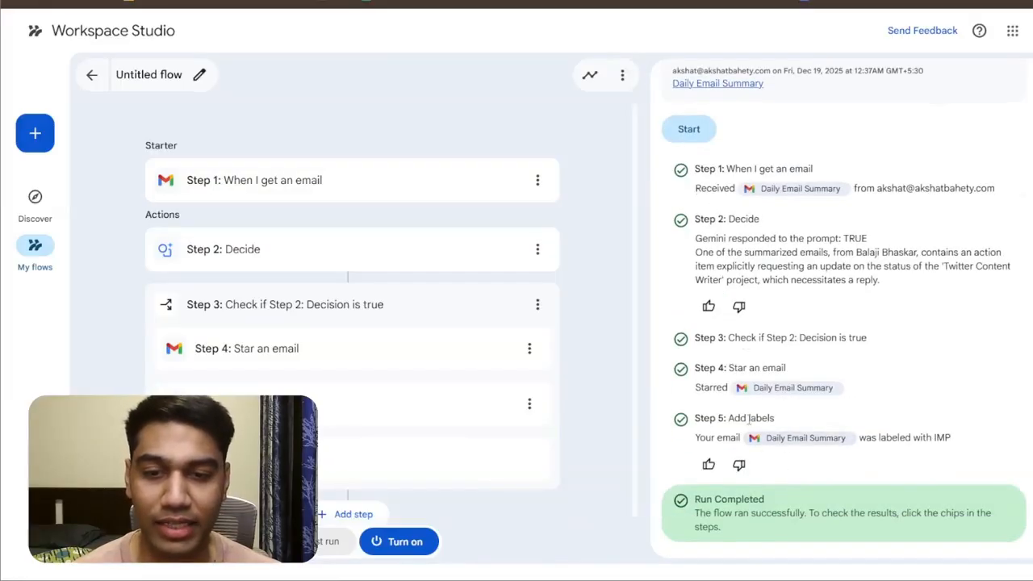
Step: Switch to Gmail and check the emails under the IMP label for the test run's star and label
left_click(268, 1)
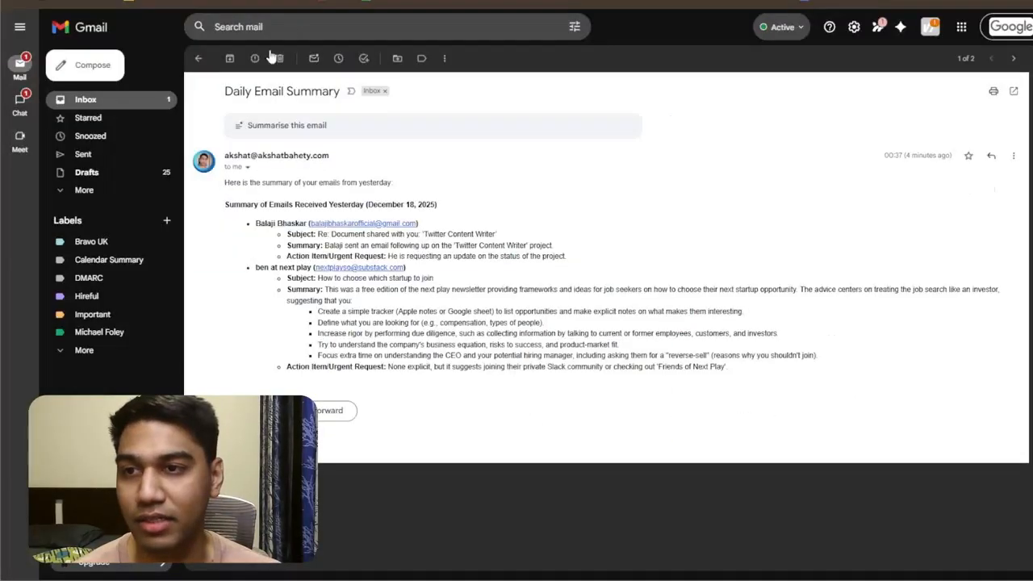
left_click(105, 317)
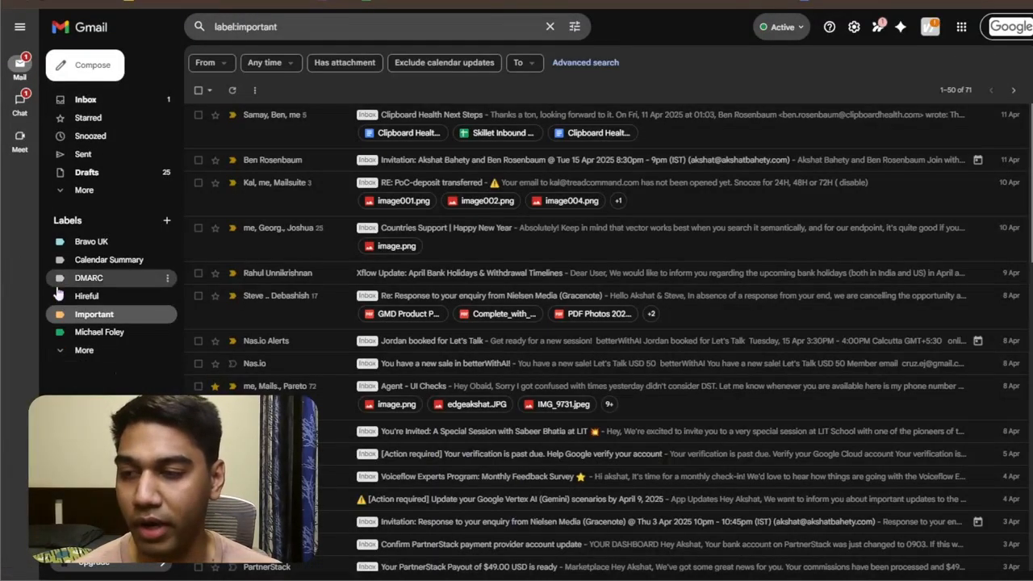
left_click(86, 99)
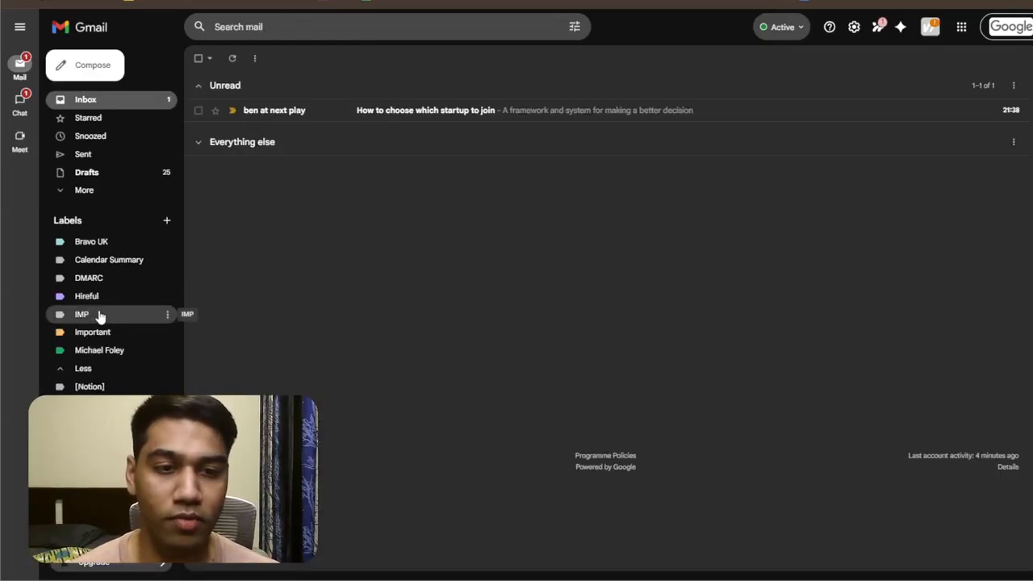
left_click(99, 315)
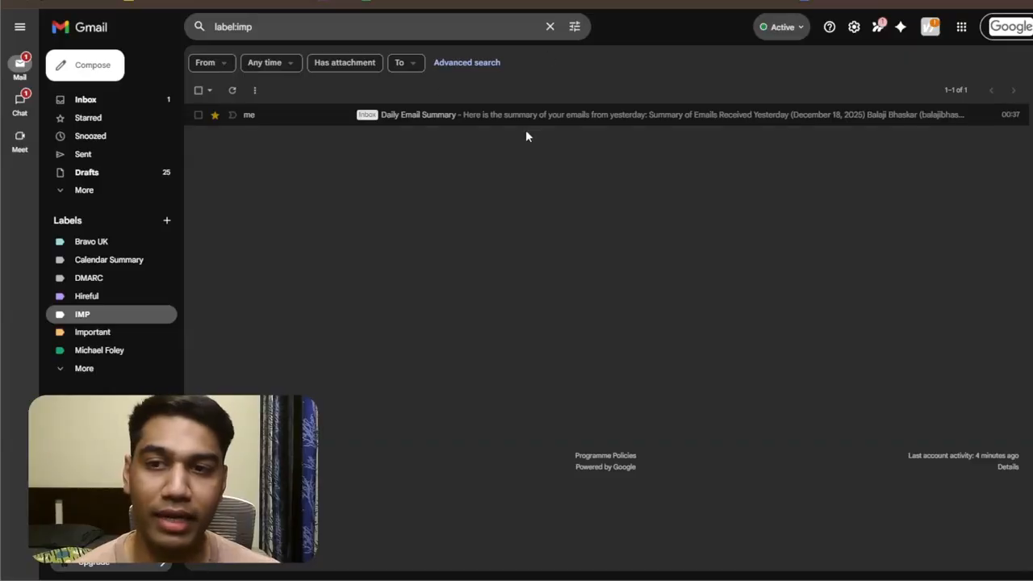
key("ctrl+plus")
key("ctrl+plus")
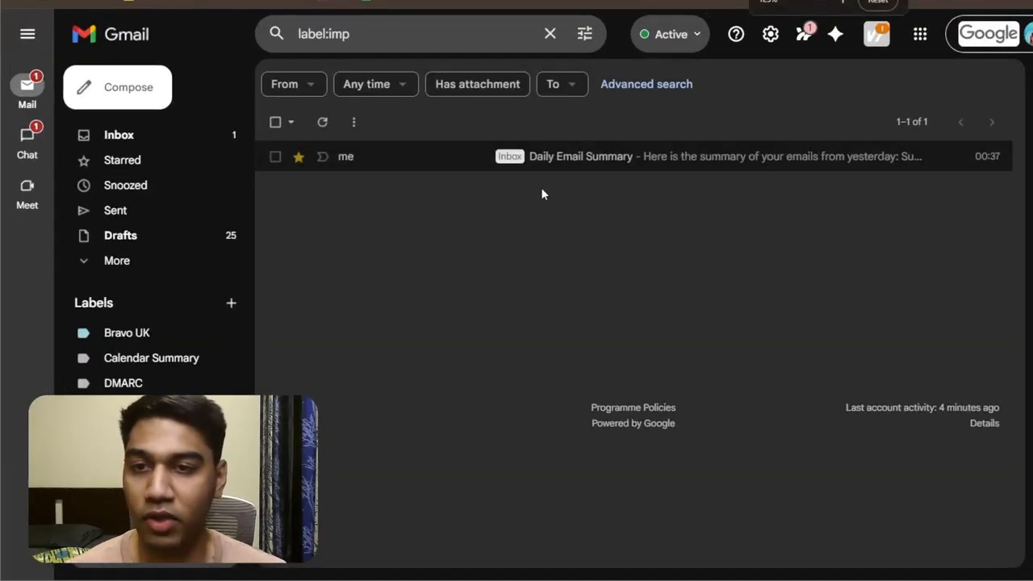
Step: Return to Workspace Studio and rename the untitled flow "Mark Important Emails"
left_click(298, 1)
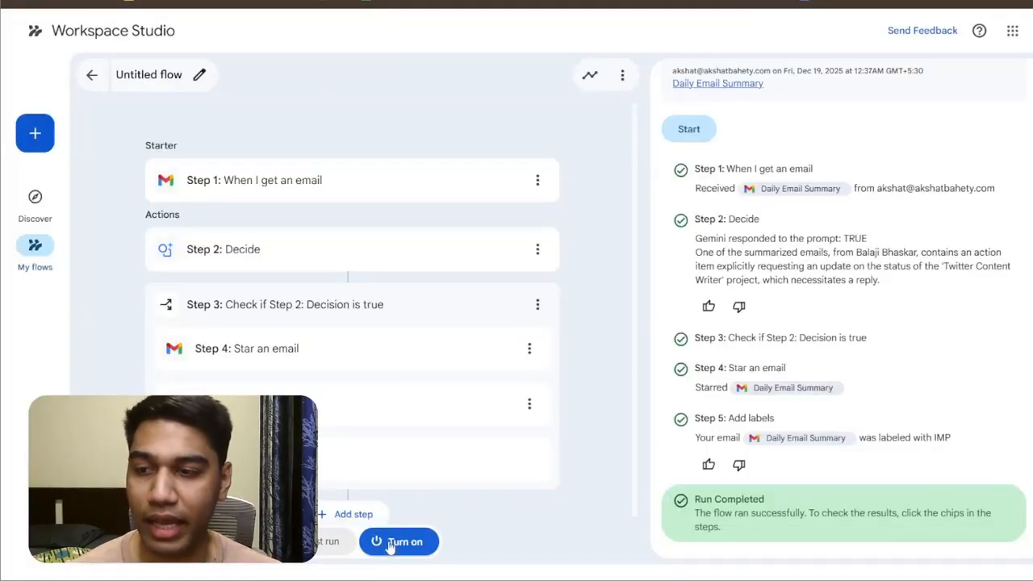
left_click(197, 74)
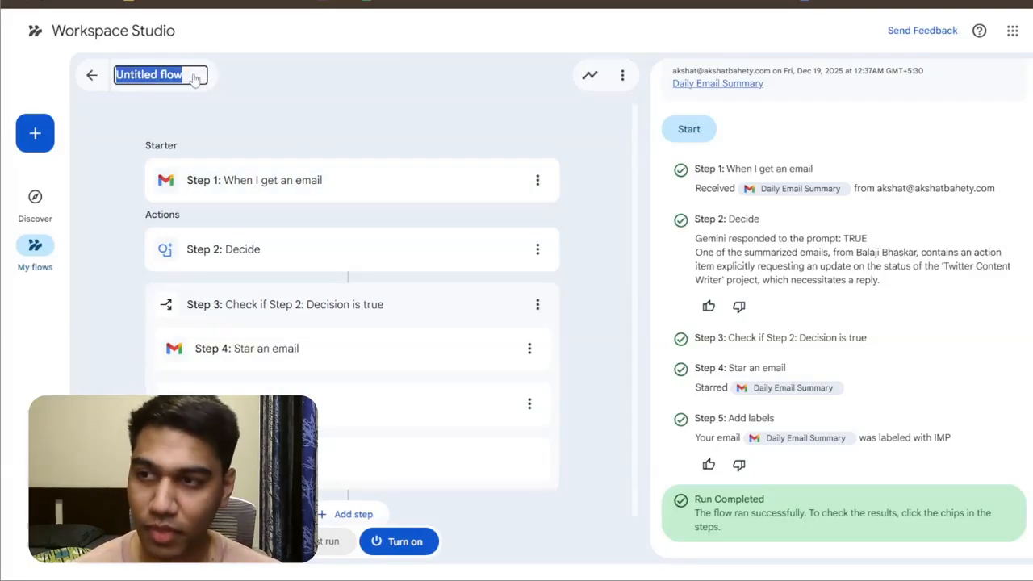
key("BackSpace")
type("Ma")
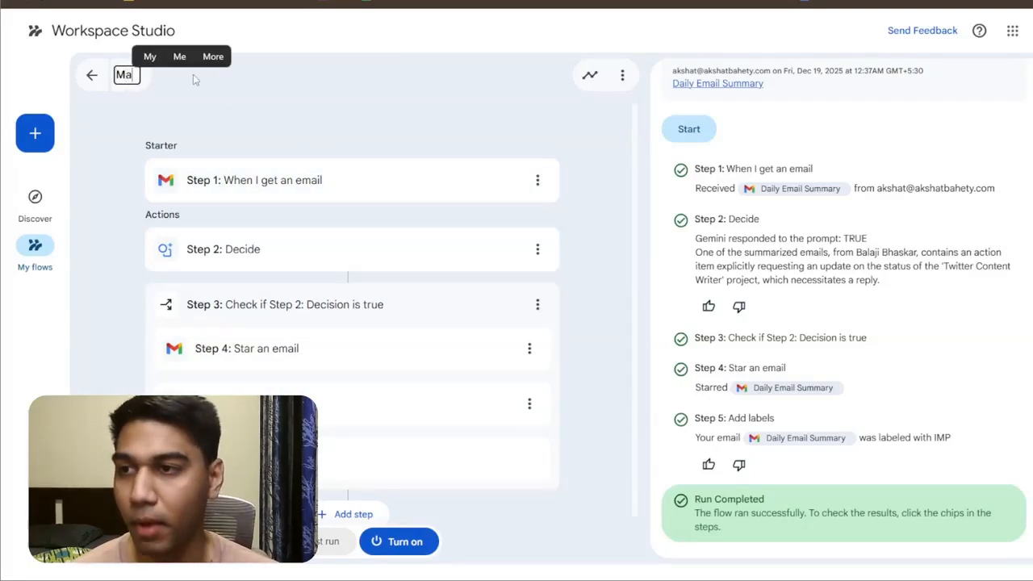
type("rk Important Emails")
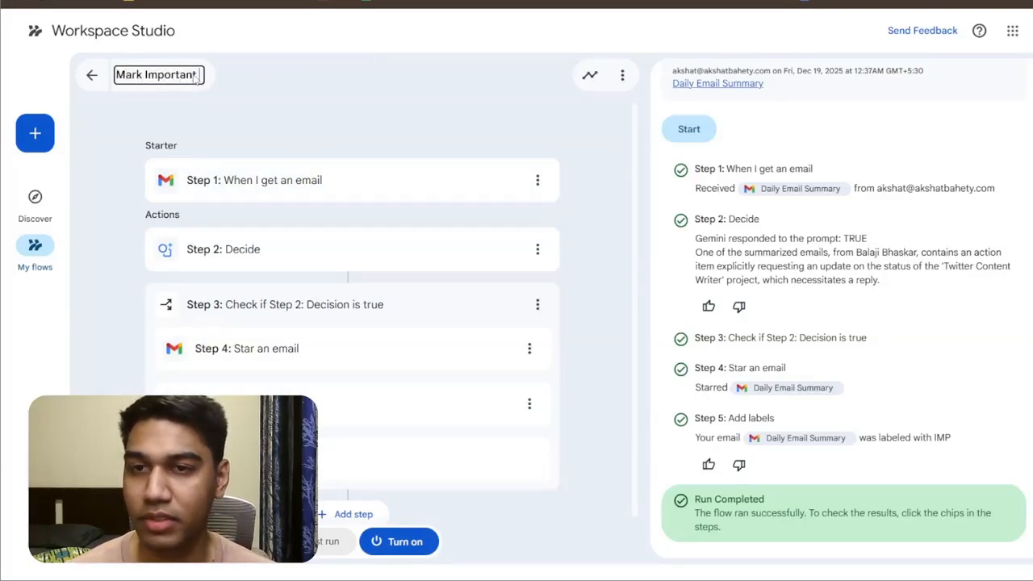
Step: Commit the flow name "Mark Important Emails", view the flow's run activity and go back to the list of flows
left_click(490, 132)
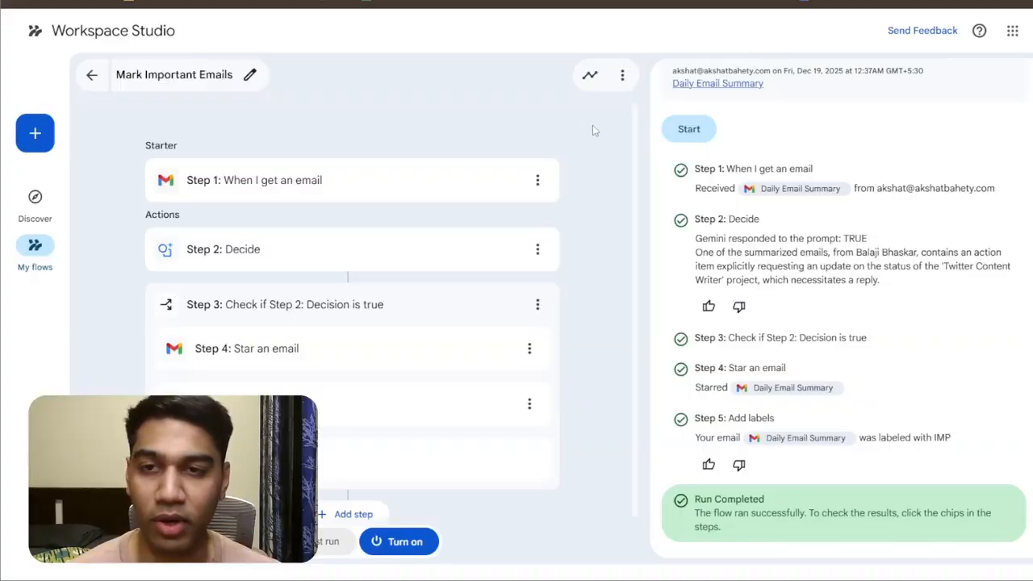
left_click(590, 75)
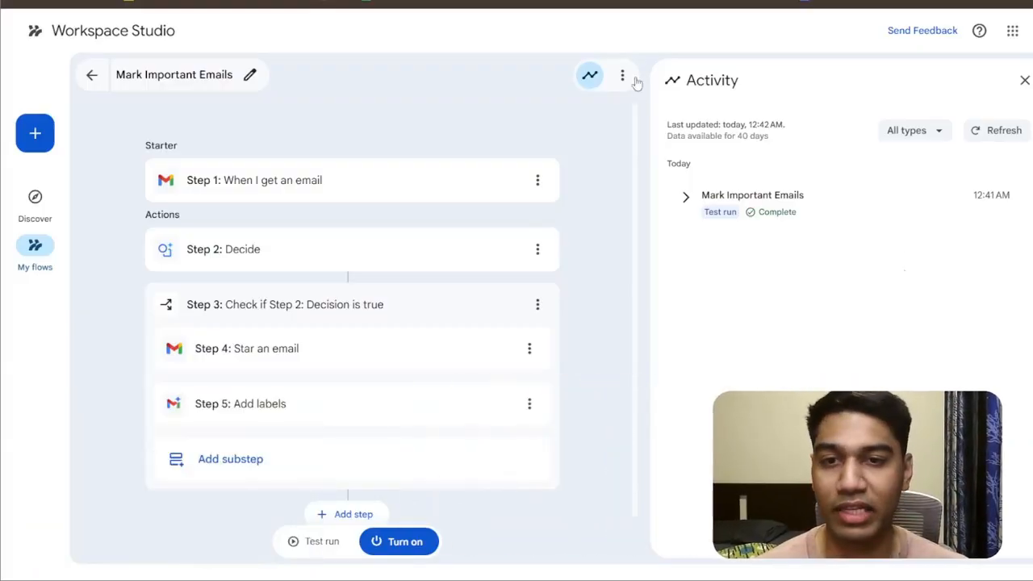
left_click(100, 75)
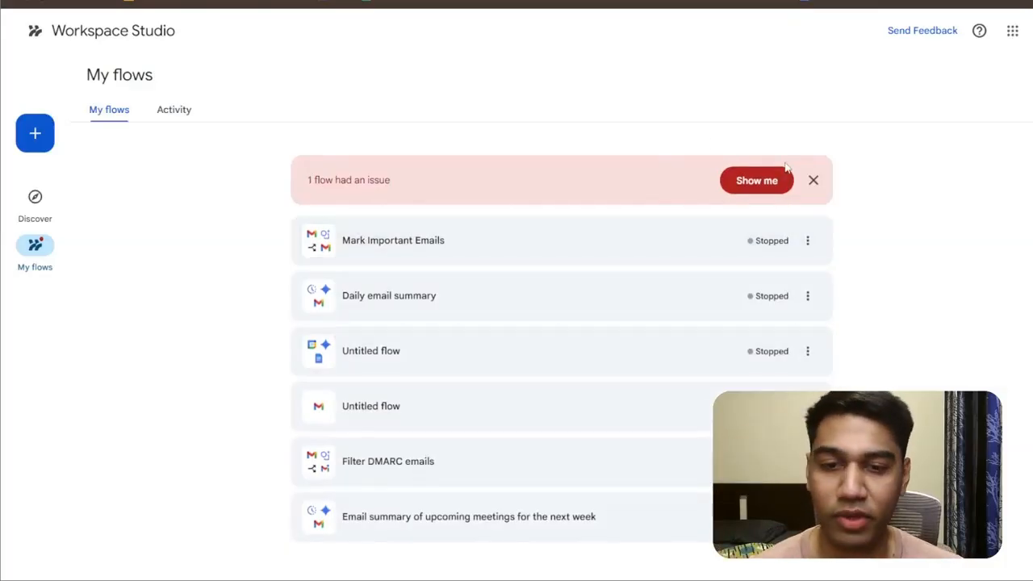
Step: Look through the steps of the Filter DMARC emails flow and the email booster templates in Discover
left_click(420, 471)
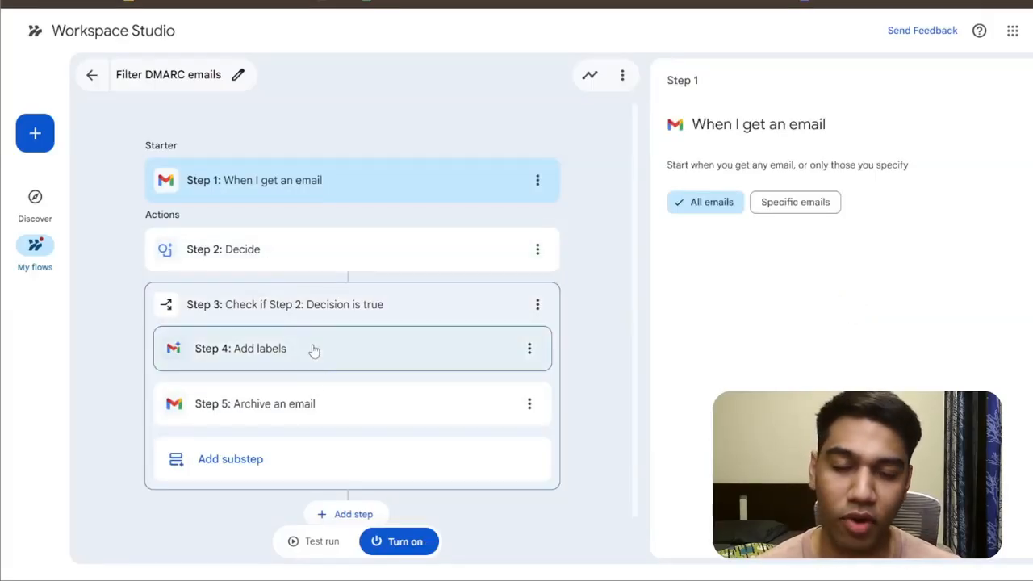
left_click(16, 209)
scroll(792, 310, "down", 5)
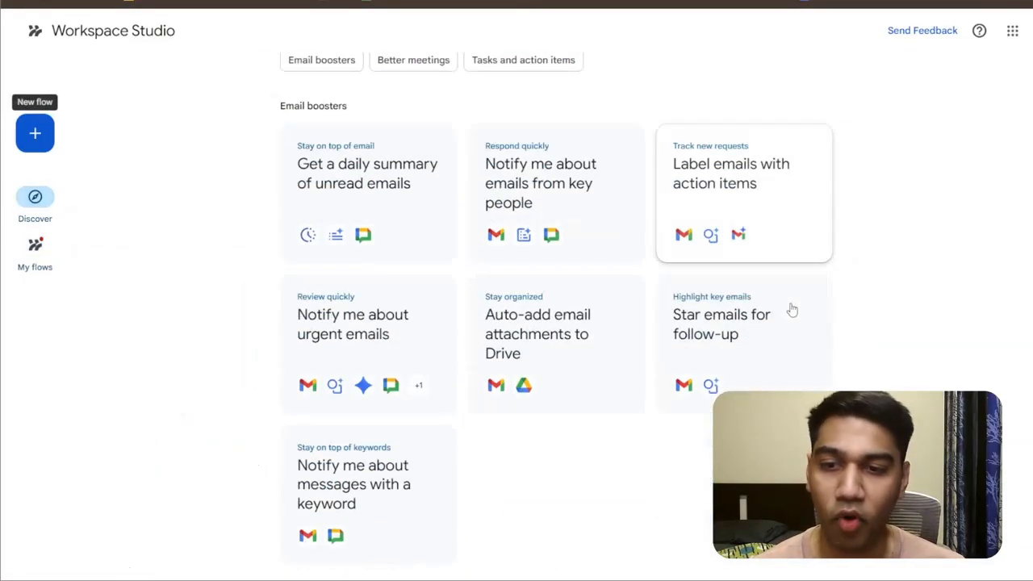
left_click(46, 242)
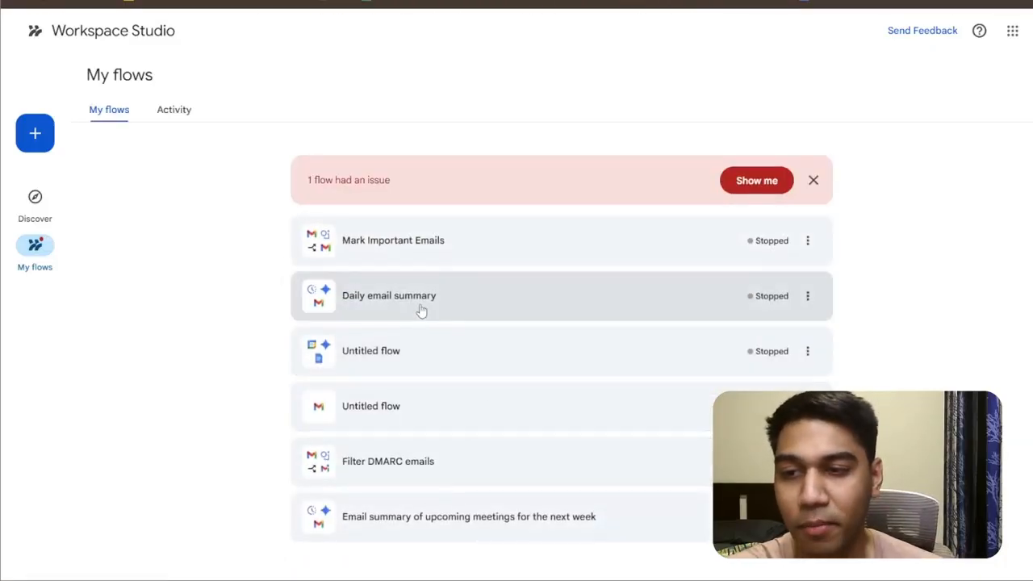
Step: Open the untitled meeting brief flow and run a test of it on the "Standup Daily - betterWithAI" meeting
left_click(420, 369)
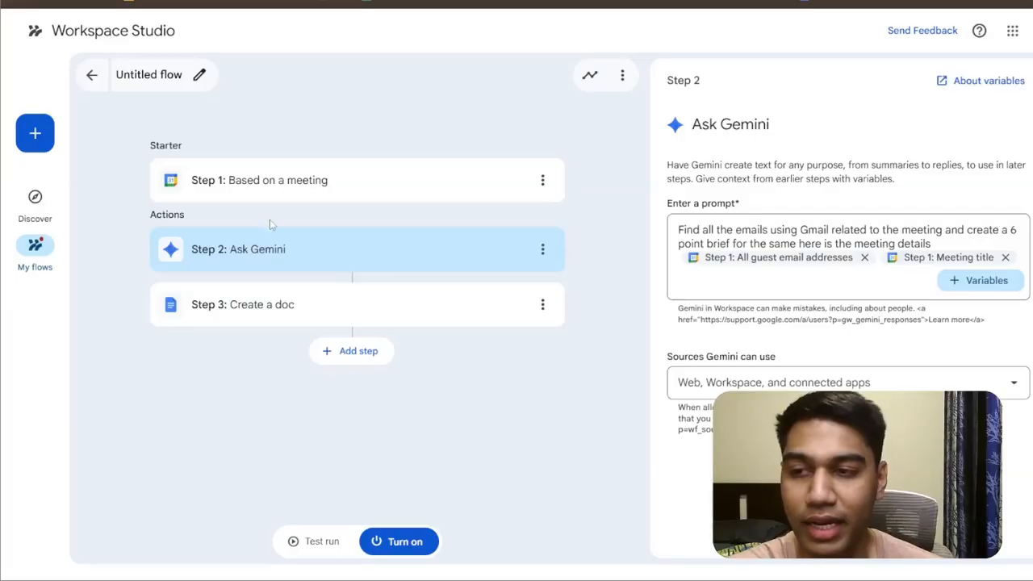
left_click(280, 304)
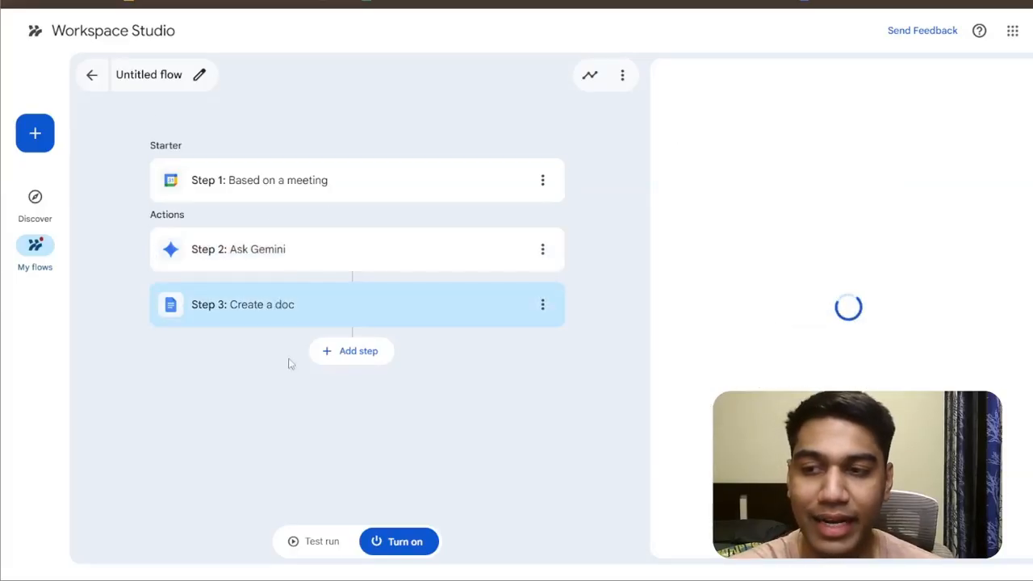
left_click(317, 542)
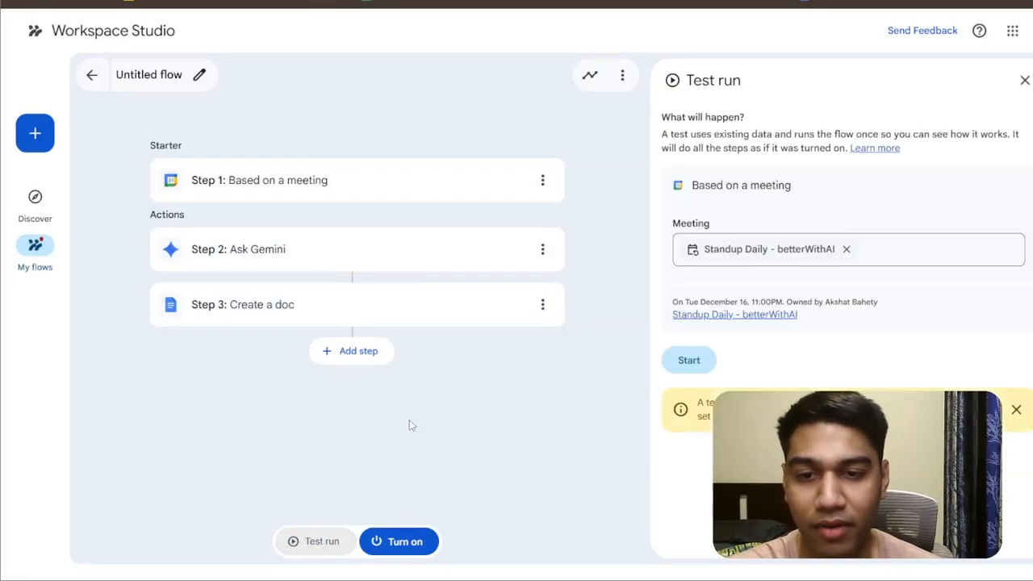
left_click(689, 360)
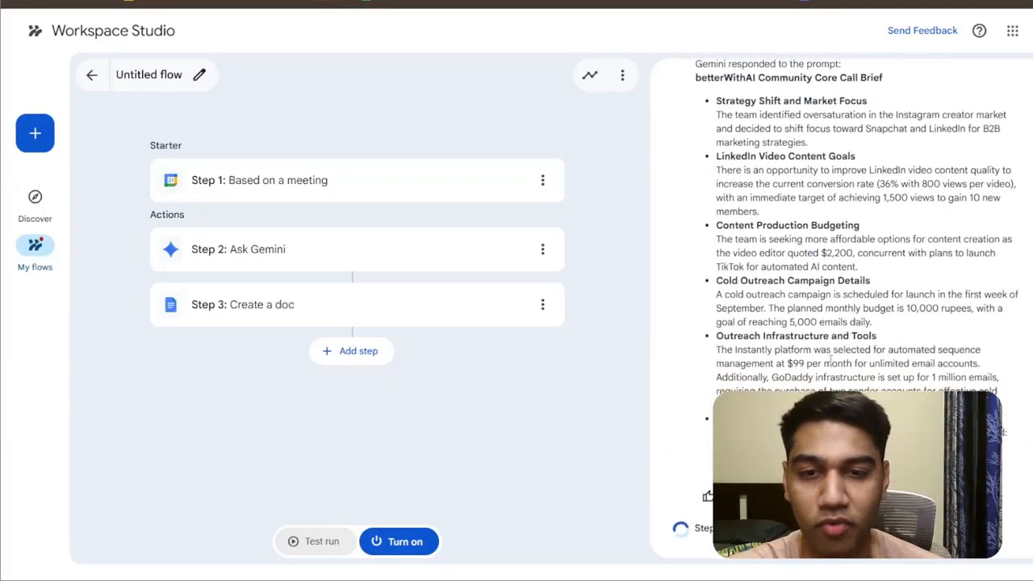
Step: Read through Gemini's meeting brief in the test results and open the doc created in Step 3
scroll(829, 290, "up", 2)
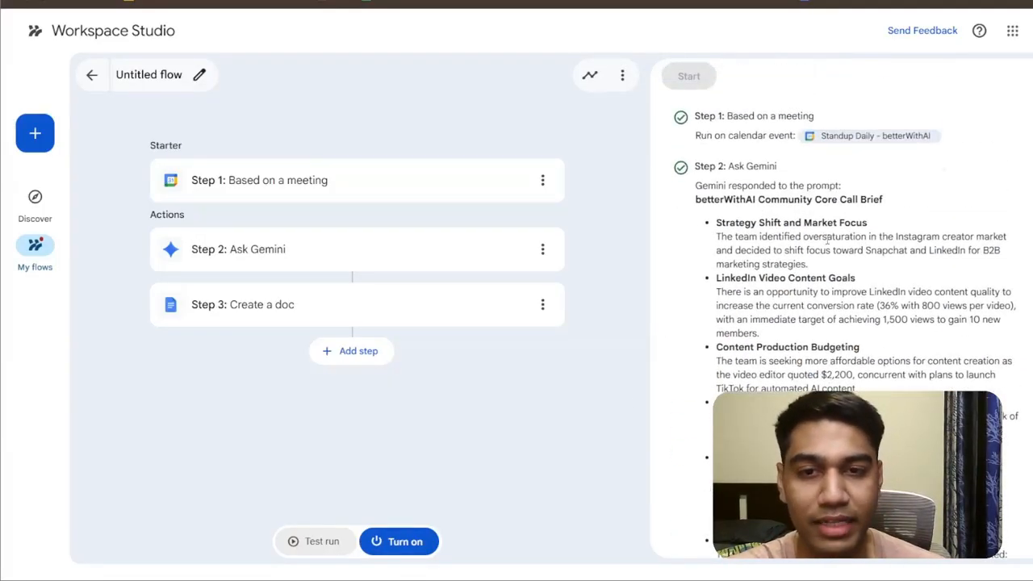
scroll(827, 242, "down", 3)
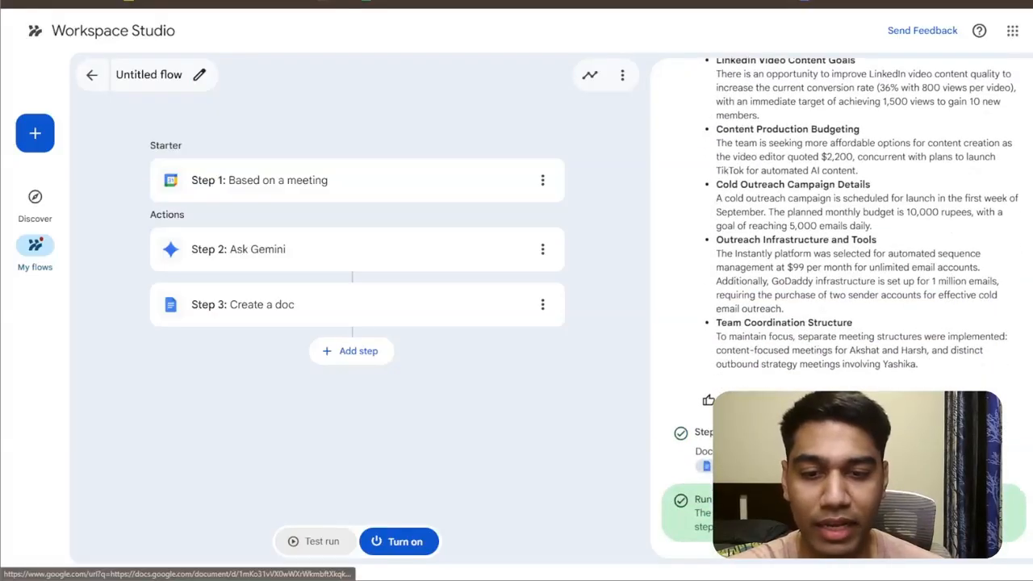
left_click(707, 466)
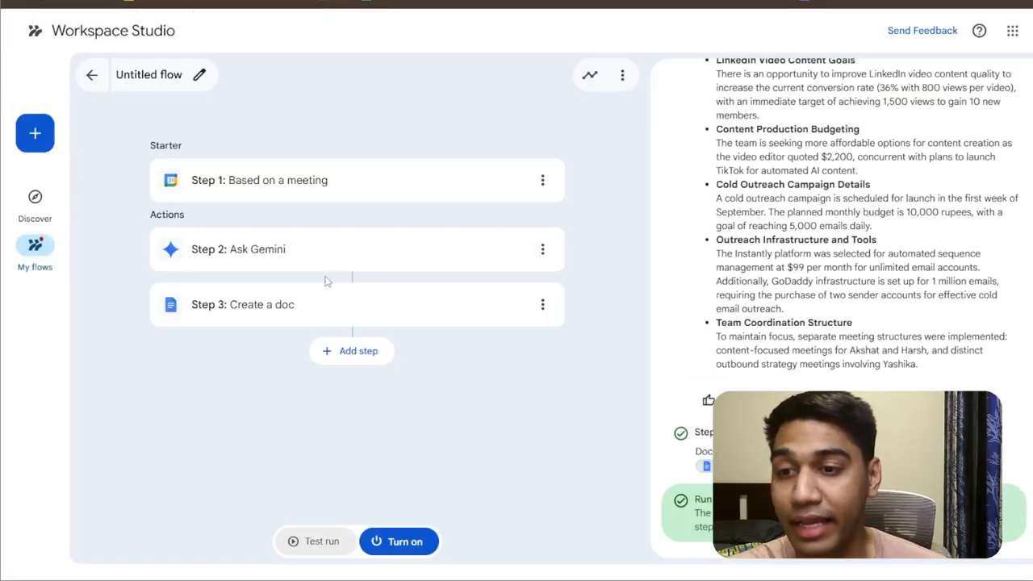
Step: Add a "Notify me in Chat" action as Step 4, after the Create a doc step
left_click(350, 351)
scroll(828, 283, "down", 5)
scroll(825, 292, "down", 1)
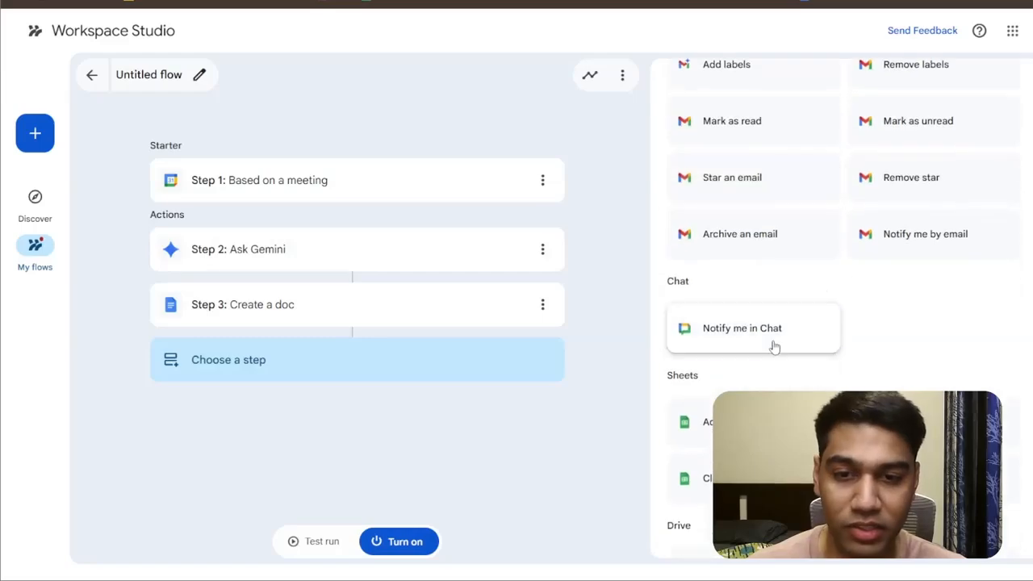
left_click(773, 345)
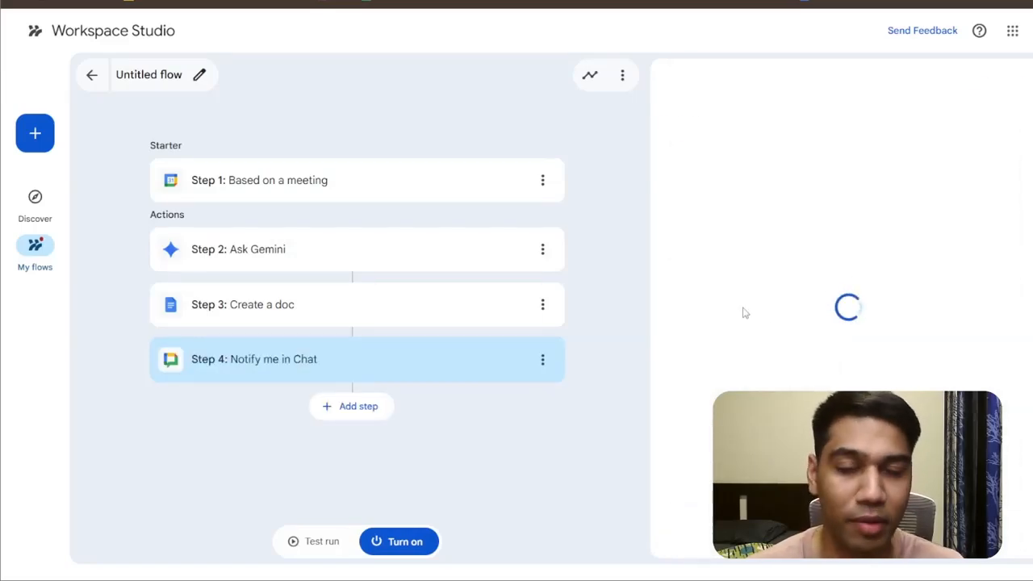
Step: Write the Chat message "Here is your new doc for the upcoming meeting" and insert Step 3's Link to doc variable
left_click(743, 199)
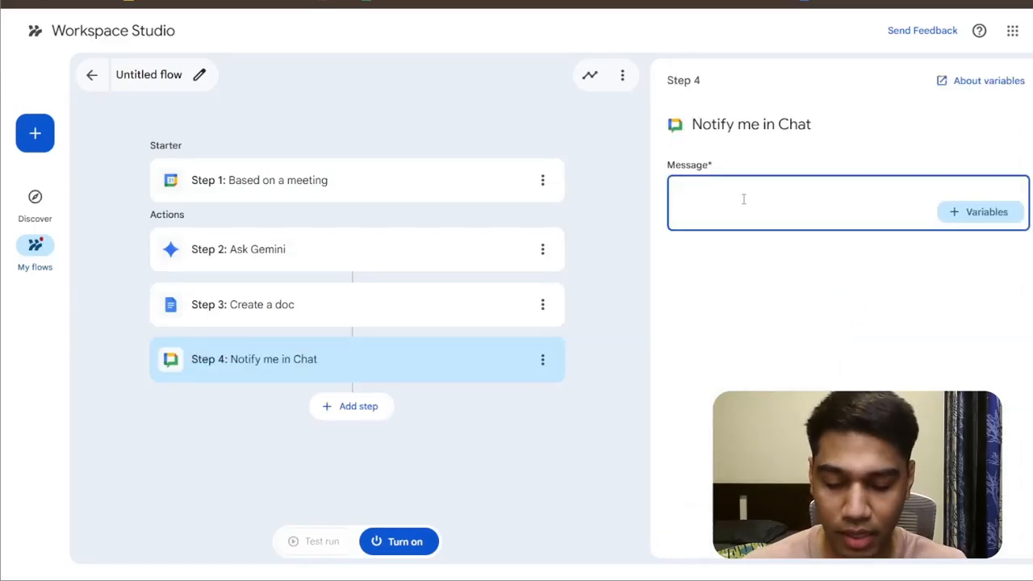
type("Here is")
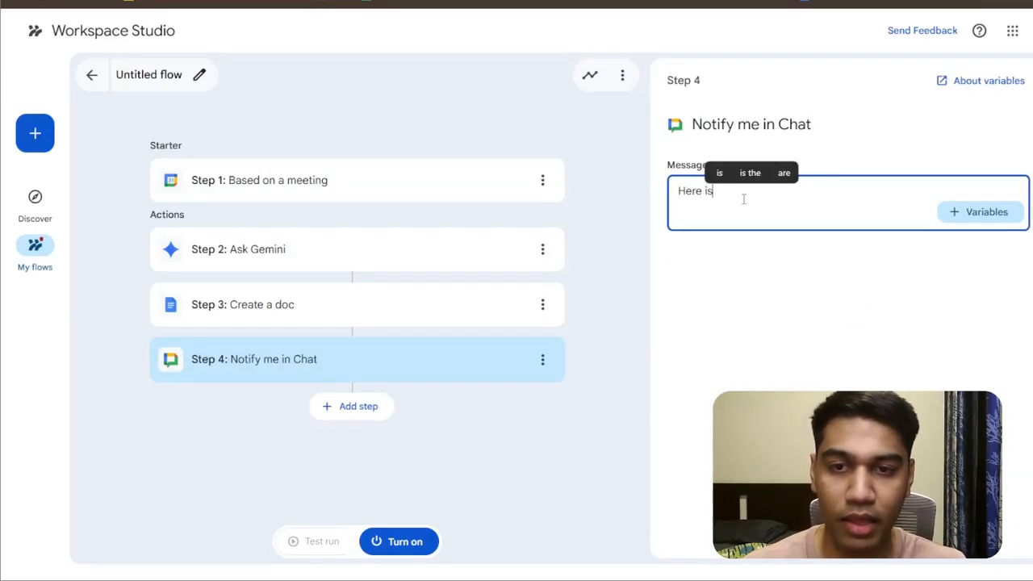
type(" your new doc ")
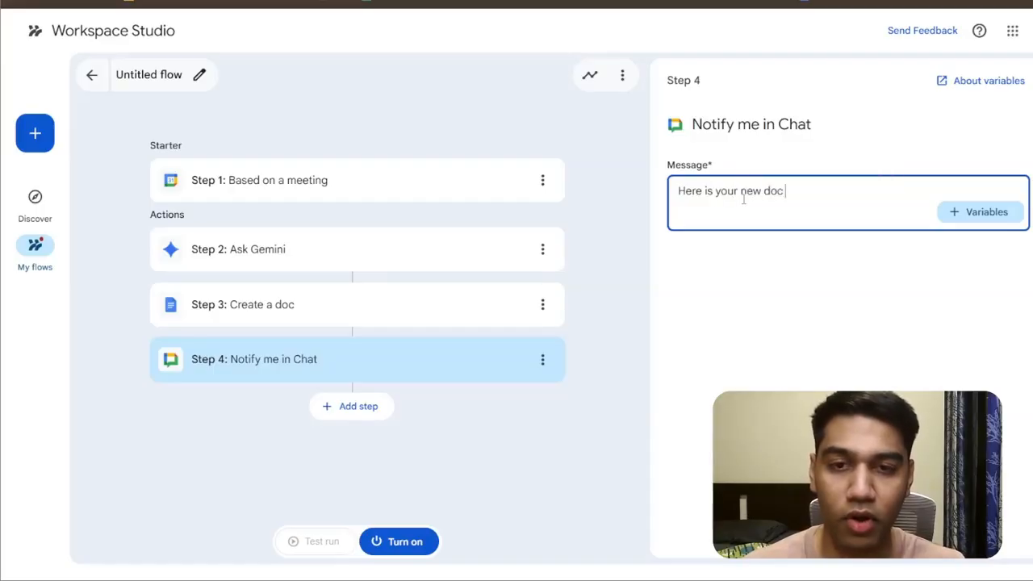
type("for the upc")
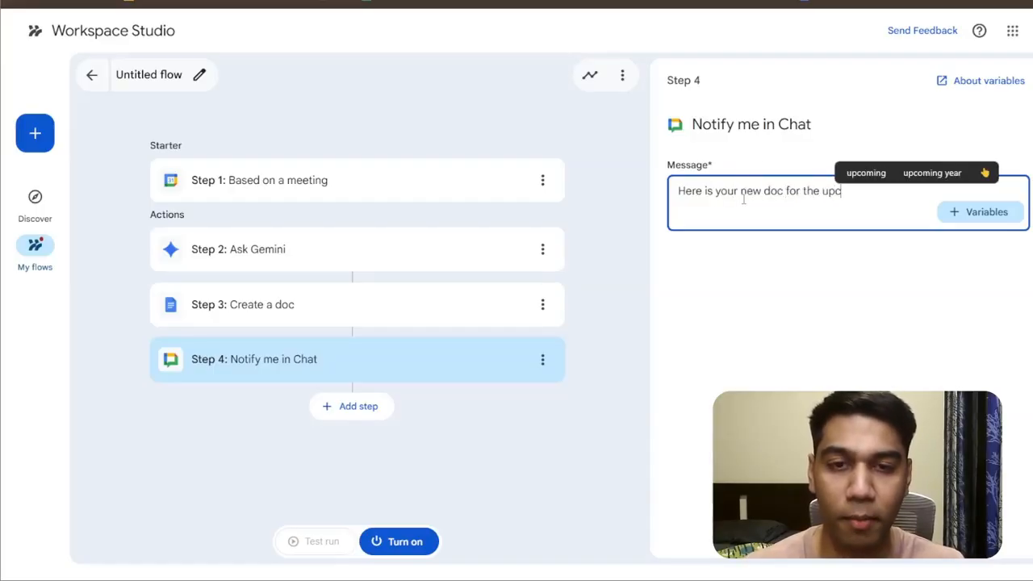
type("oming meeting")
left_click(979, 211)
left_click(934, 337)
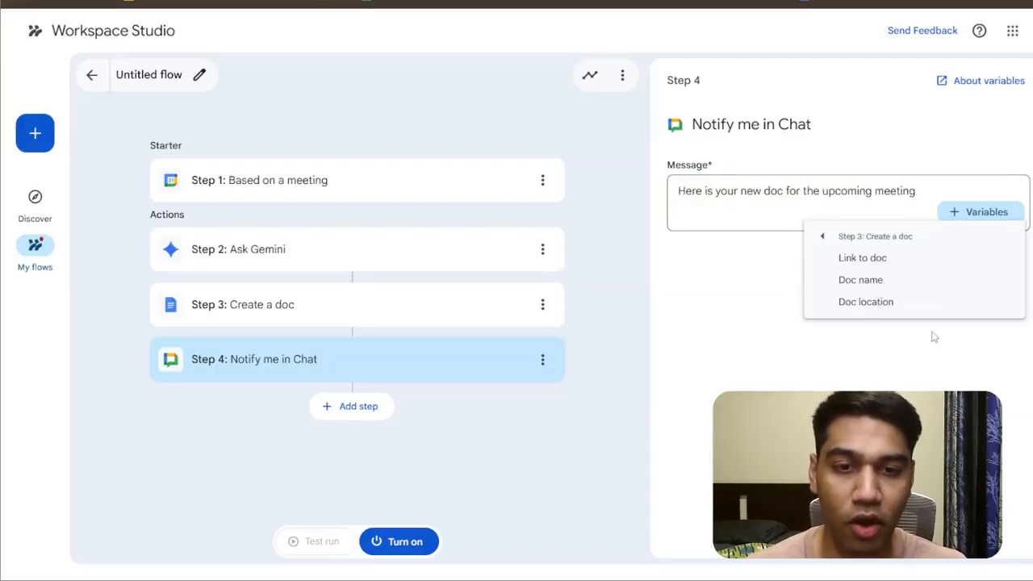
left_click(887, 257)
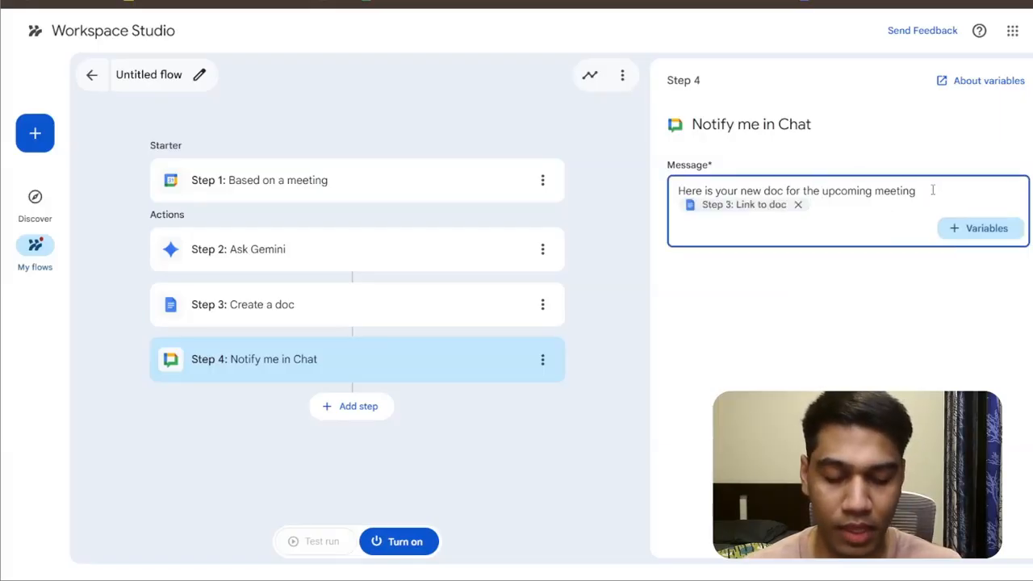
Step: Insert a "Meeting Name -" line above the doc link, filled with the Meeting title variable from Step 1
key("Return")
type("Meeting Name -")
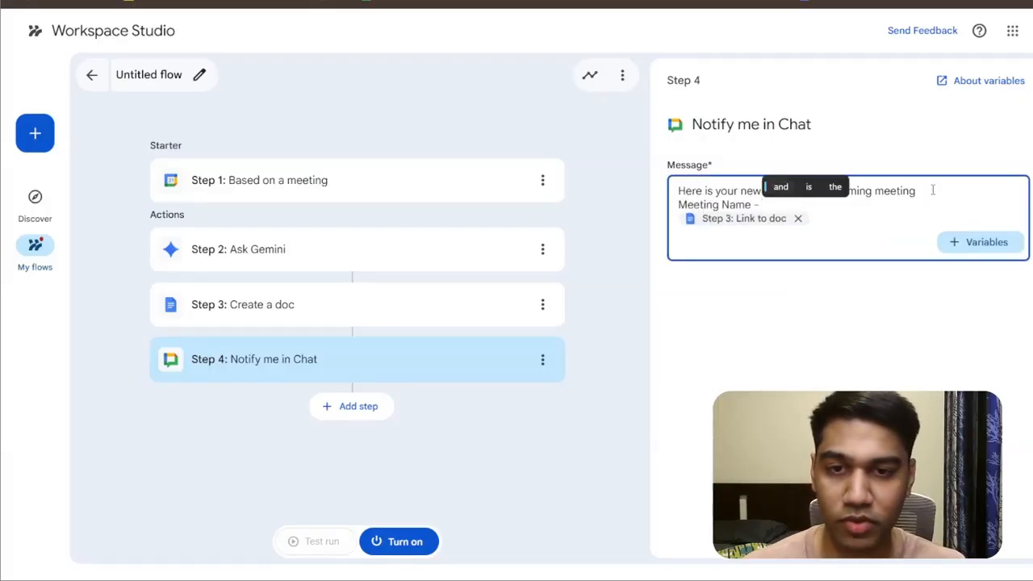
left_click(932, 194)
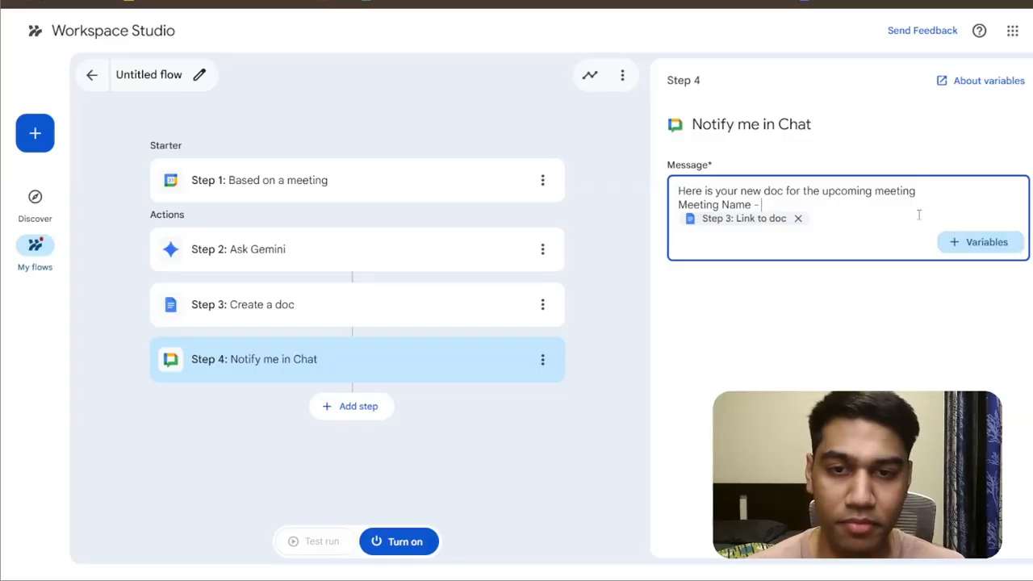
left_click(973, 242)
left_click(938, 323)
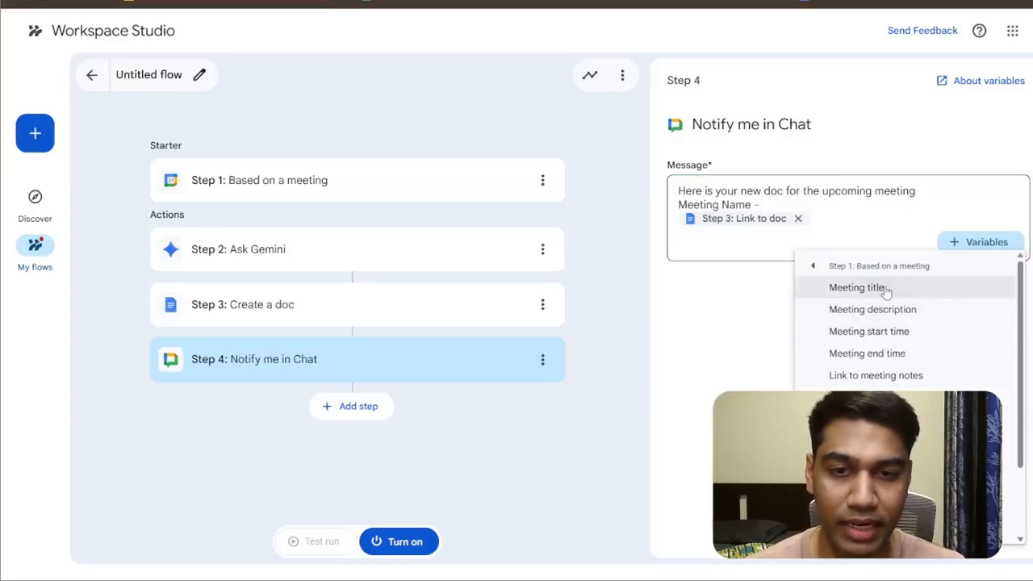
left_click(831, 288)
Step: Label the doc link line in the Chat message "Doc Name -"
left_click(862, 228)
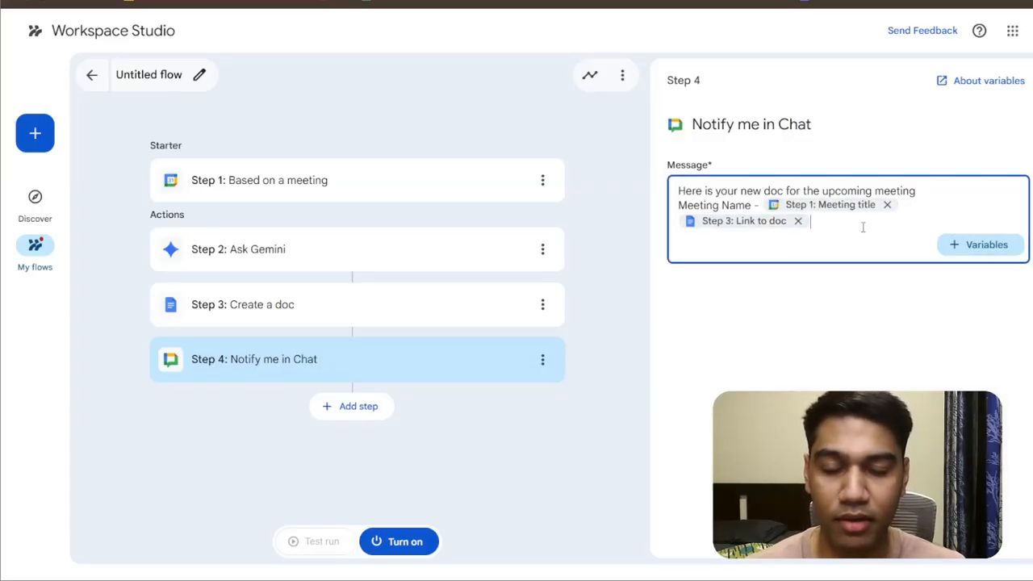
type("Doc Name -")
left_click(307, 555)
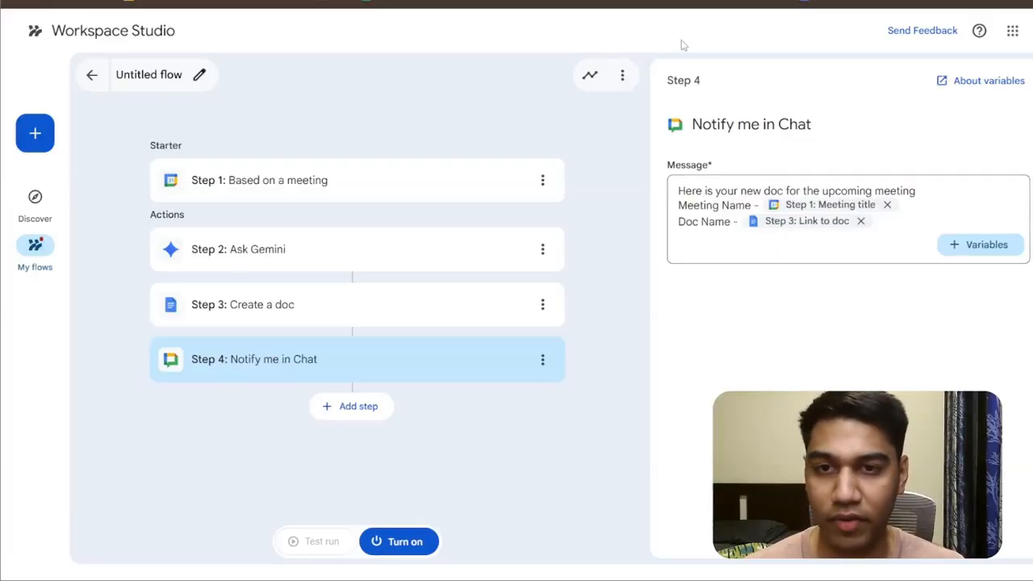
Step: Check the meeting starter's settings and run a test of the four-step flow on the "Standup Daily - betterWithAI" meeting
left_click(431, 184)
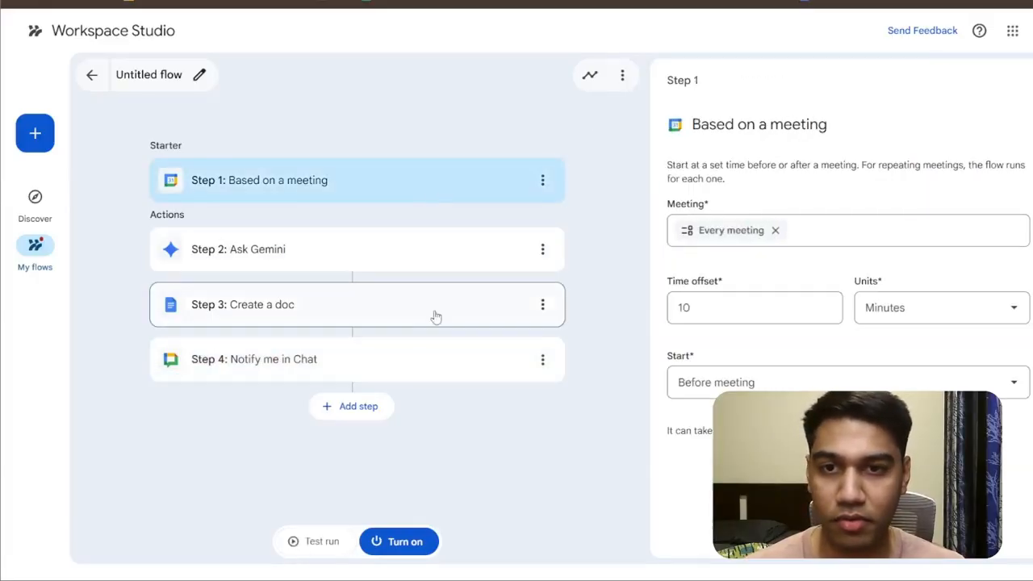
left_click(428, 363)
left_click(327, 539)
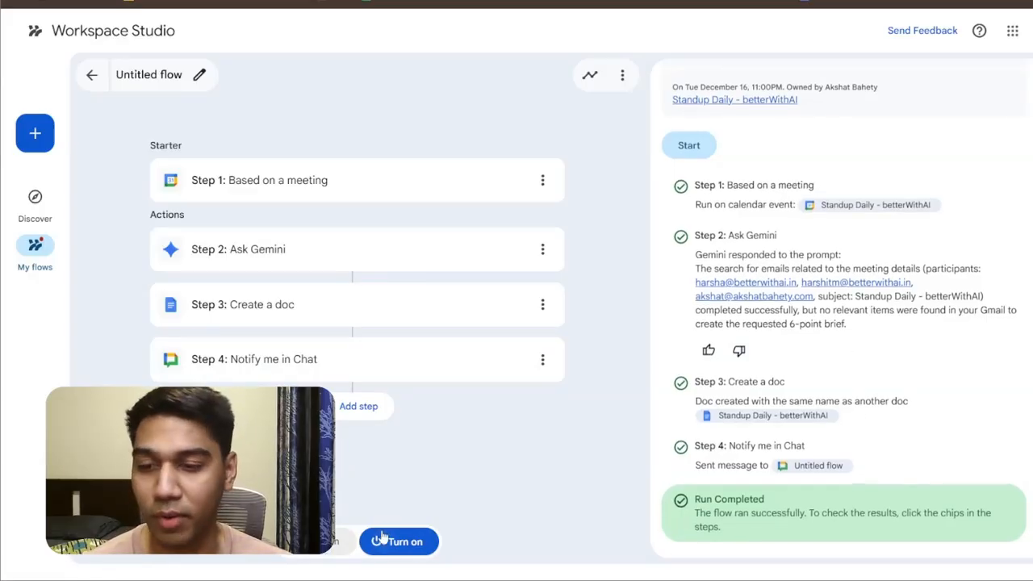
Step: Return to the list of flows, look at the options for Mark Important Emails and review the activity of recent runs
left_click(96, 80)
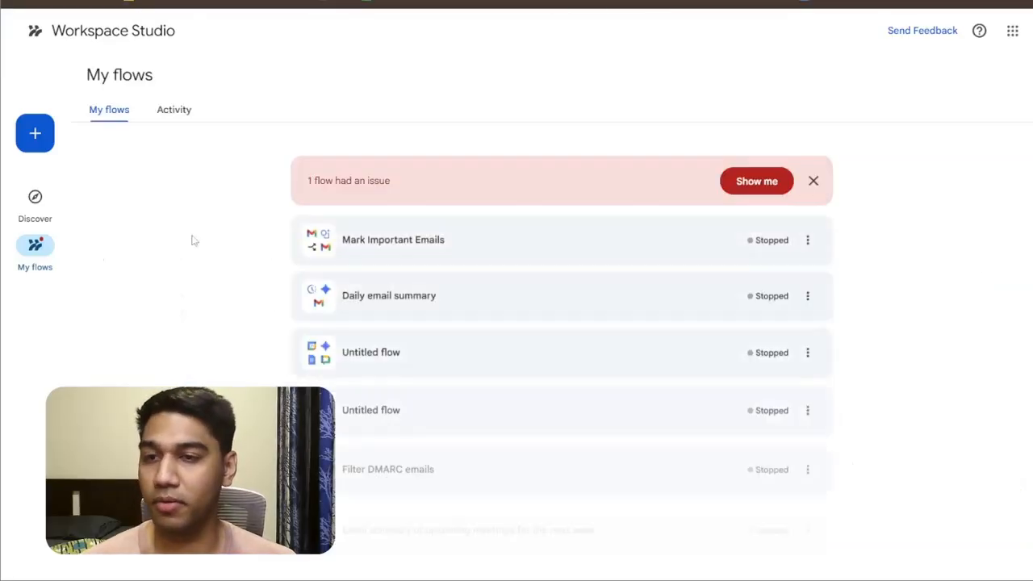
left_click(806, 241)
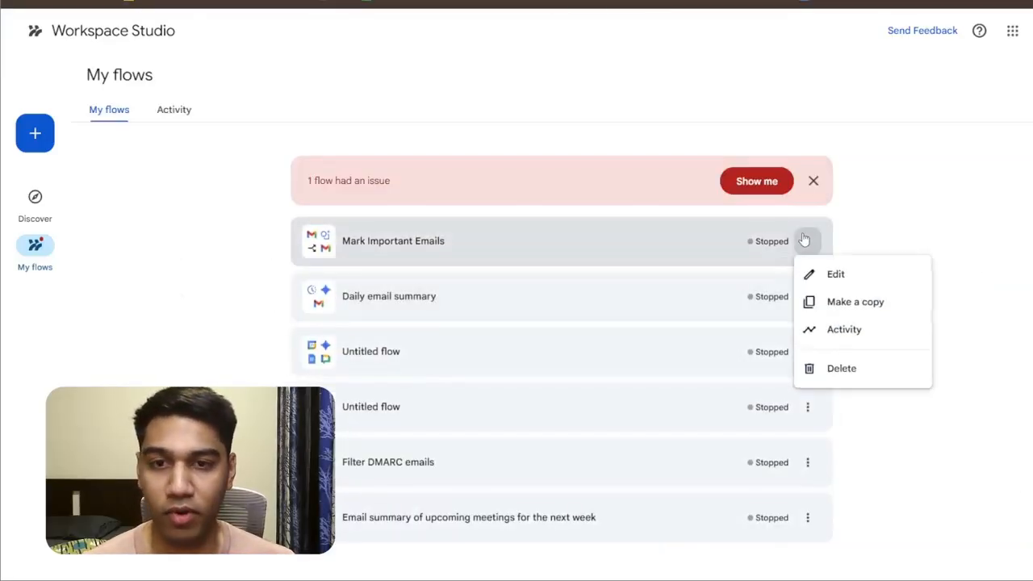
left_click(854, 224)
left_click(183, 110)
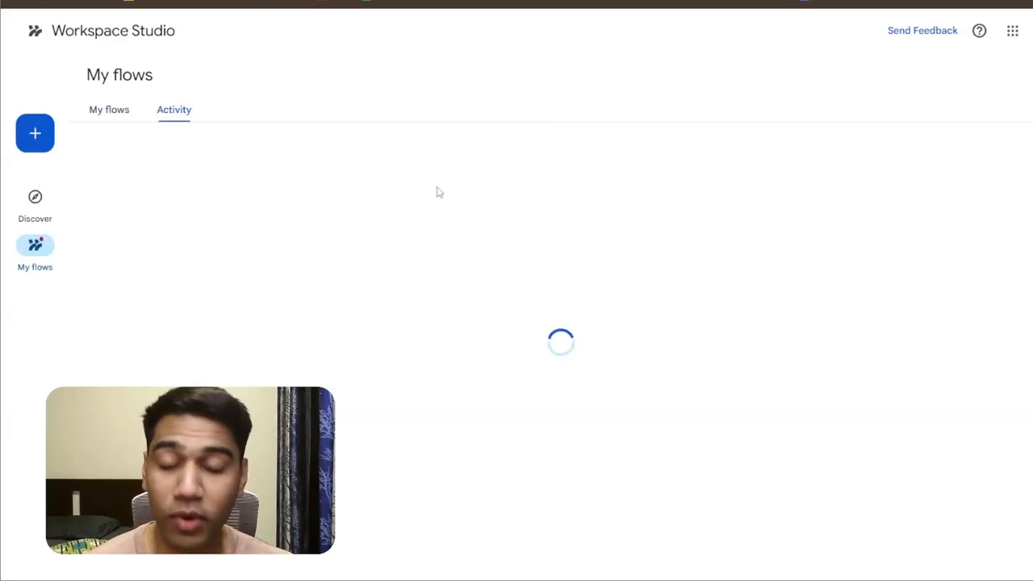
scroll(420, 290, "down", 2)
scroll(387, 266, "up", 2)
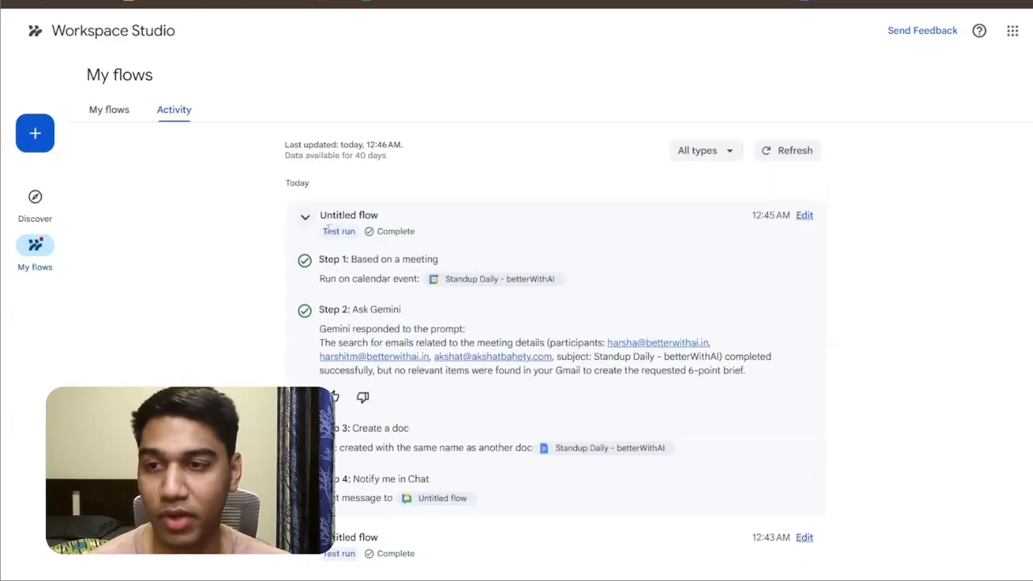
left_click(305, 216)
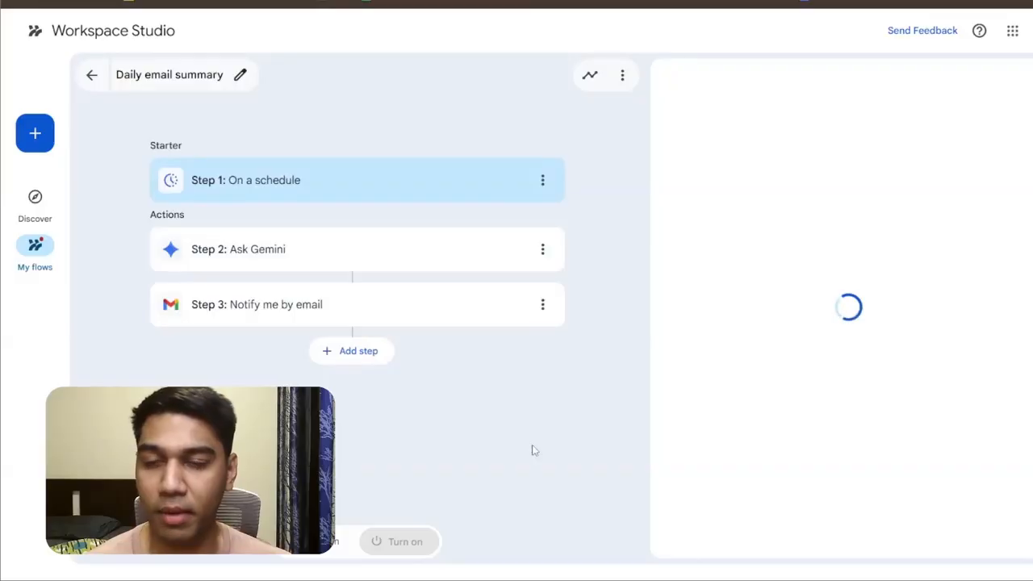
Step: Turn on the Daily email summary flow and dismiss the pop-up over the list of flows
left_click(395, 543)
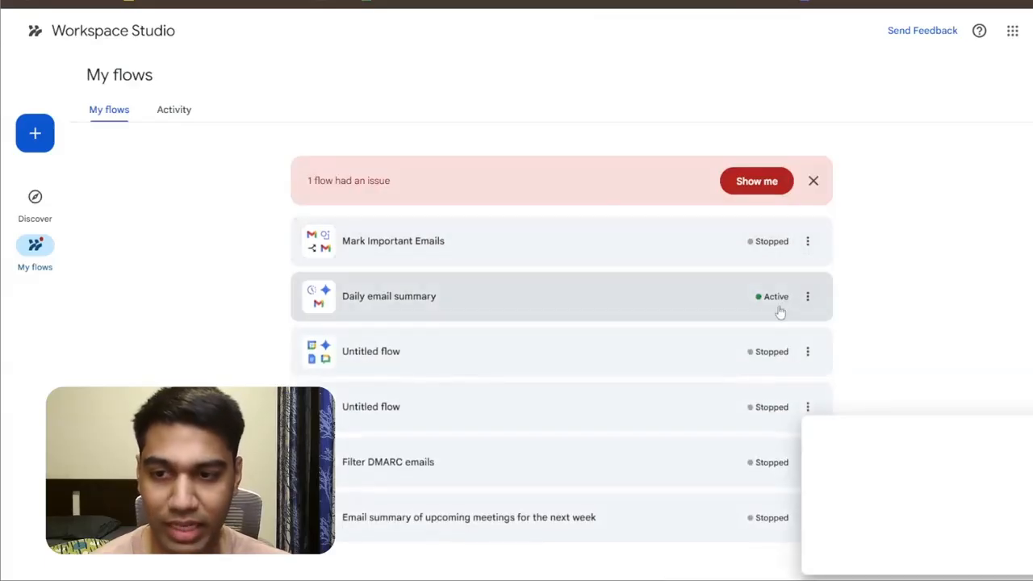
left_click(1029, 435)
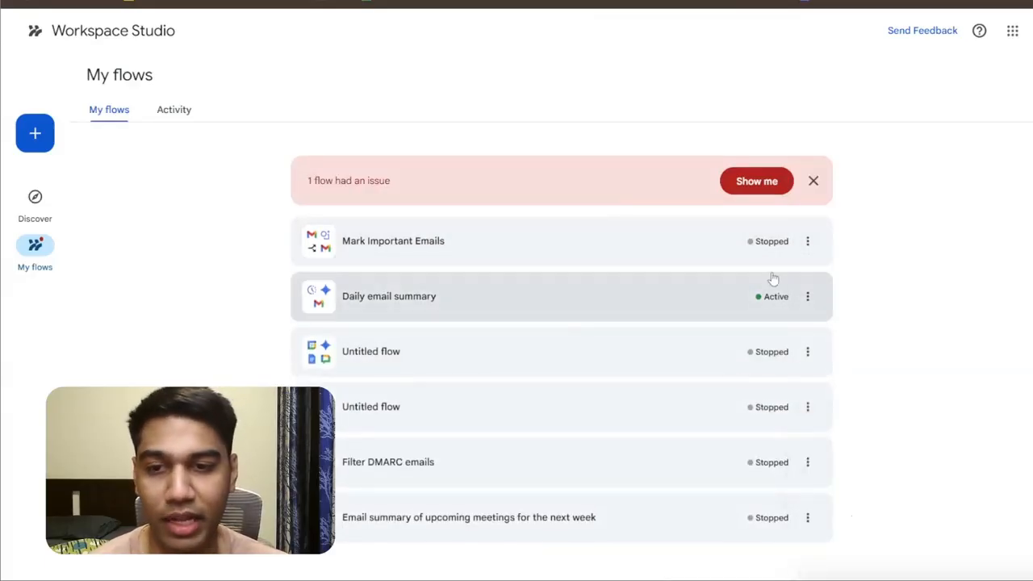
Step: Dismiss the flow issue banner and look through the ready-made flow templates on the Discover page, from meetings and tasks to everyday essentials
left_click(812, 181)
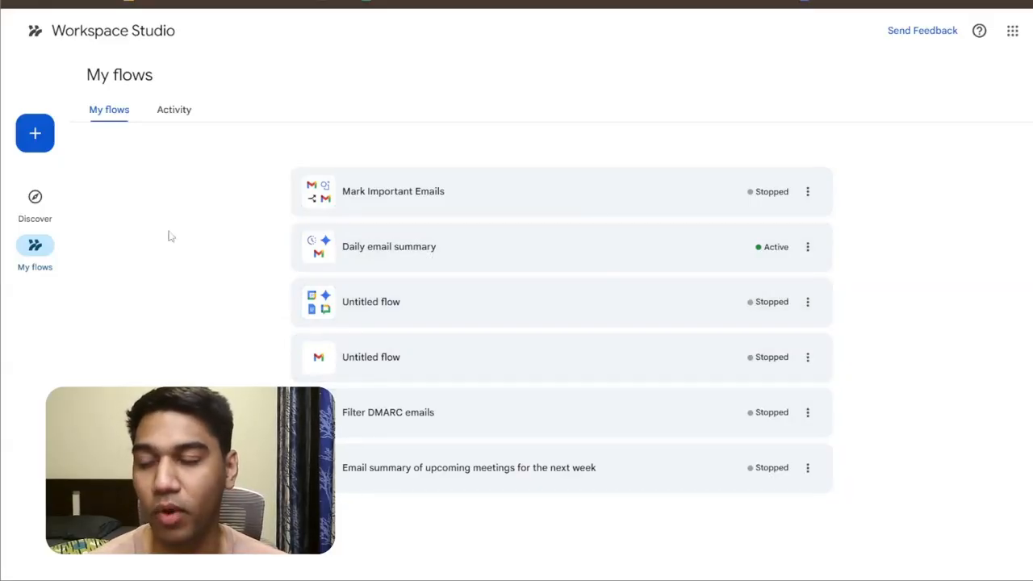
left_click(42, 202)
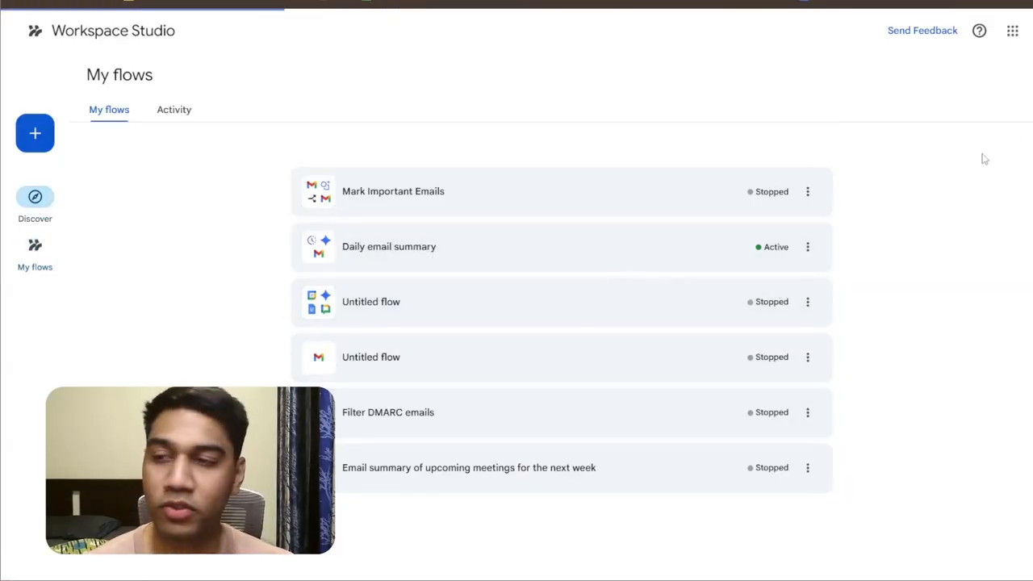
scroll(789, 276, "down", 5)
scroll(789, 276, "down", 4)
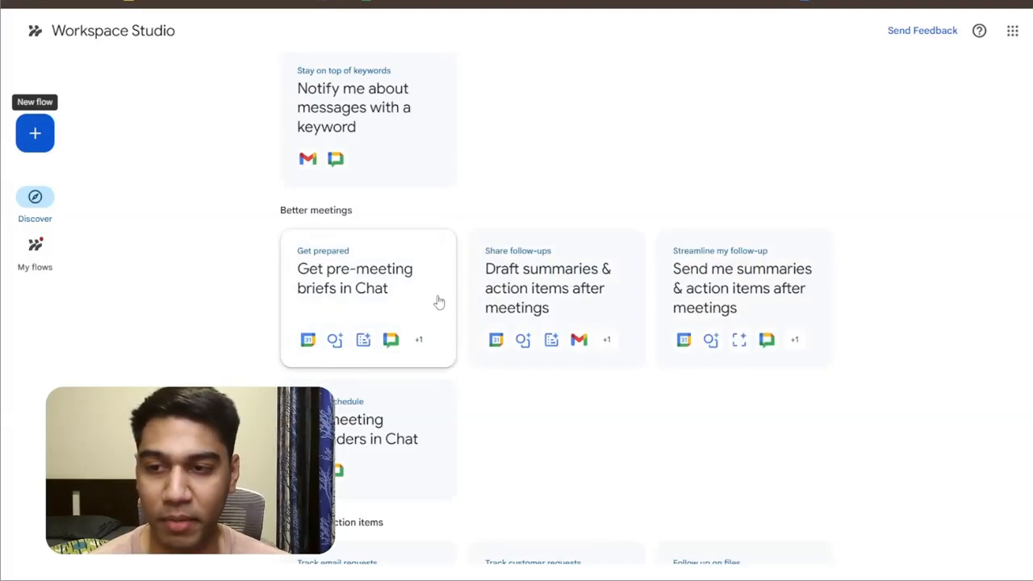
scroll(663, 290, "down", 2)
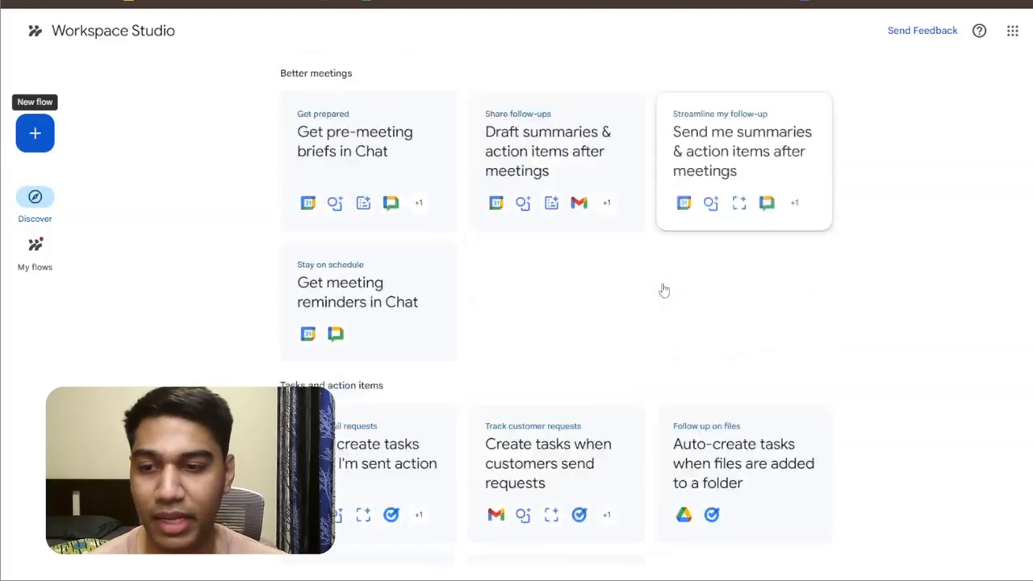
scroll(645, 284, "down", 5)
scroll(702, 247, "down", 2)
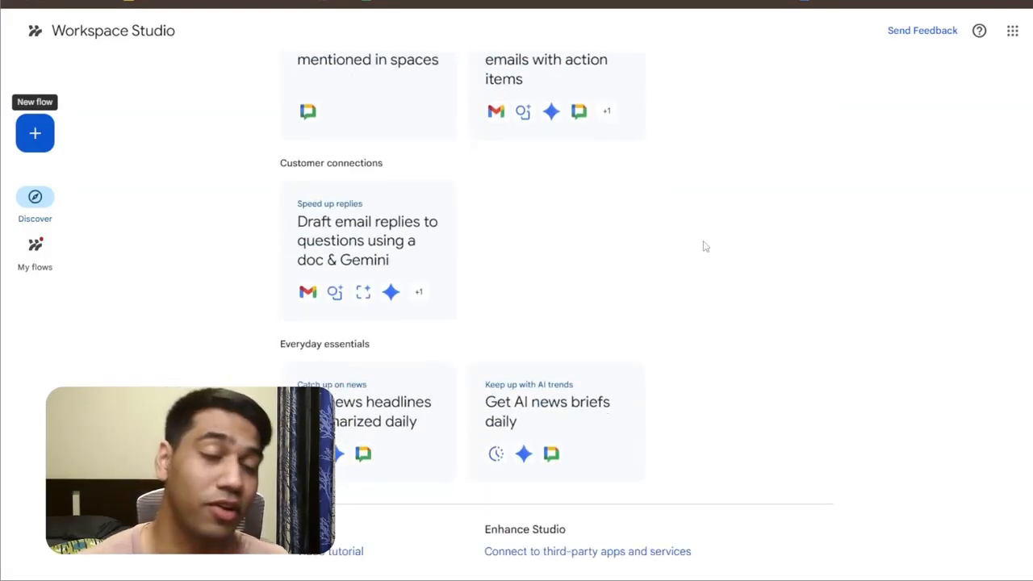
scroll(704, 246, "down", 1)
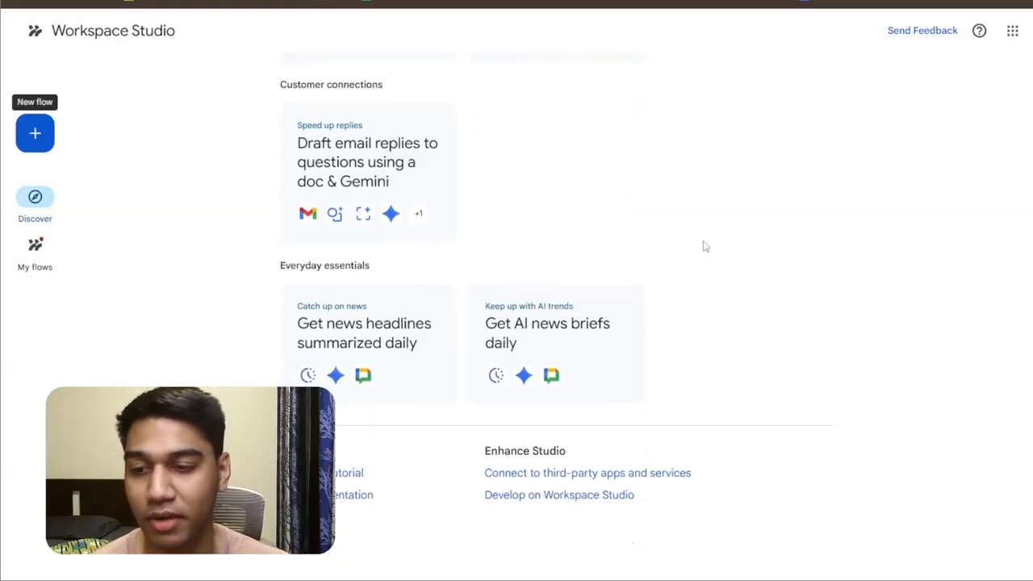
scroll(704, 247, "up", 3)
scroll(704, 246, "up", 10)
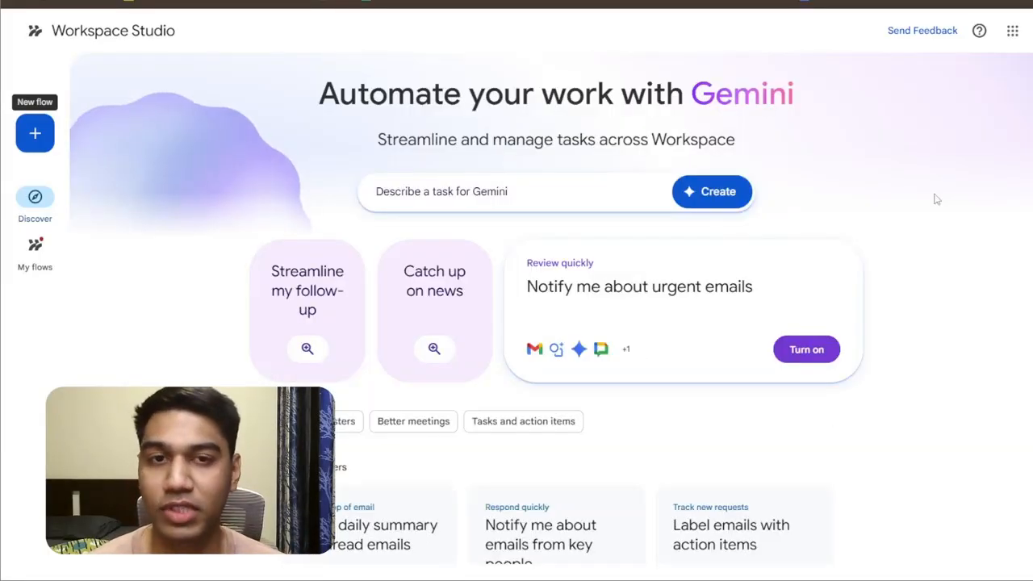